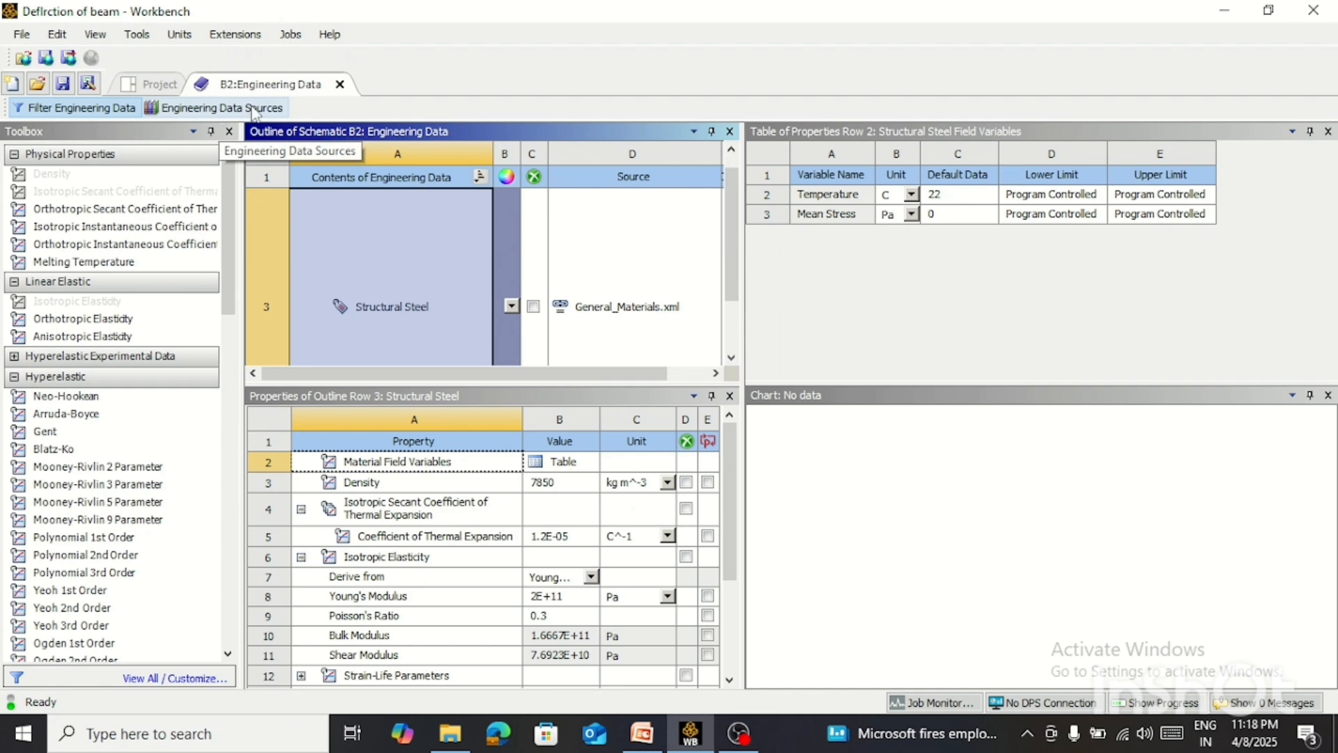
Show the engineering data sources and open the General Materials library's contents
left_click(255, 109)
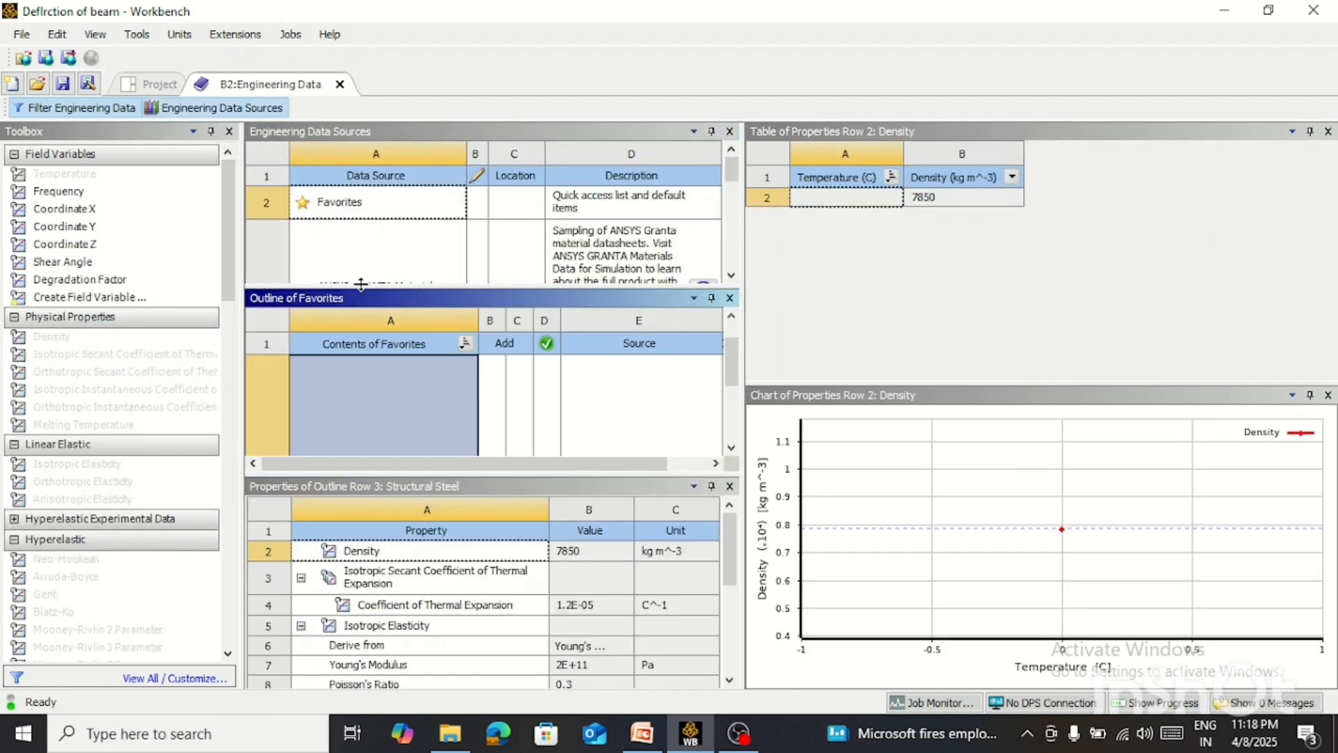
left_click_drag(361, 284, 360, 324)
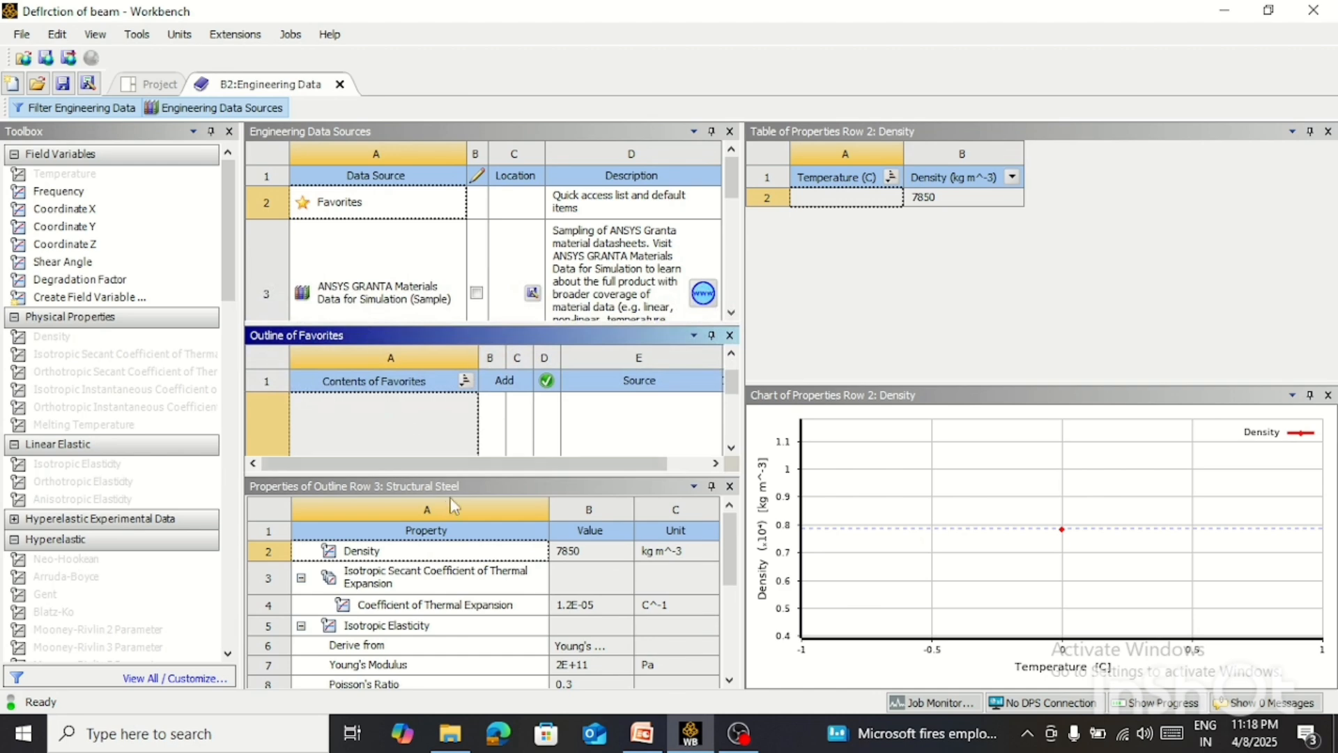
left_click_drag(483, 474, 483, 551)
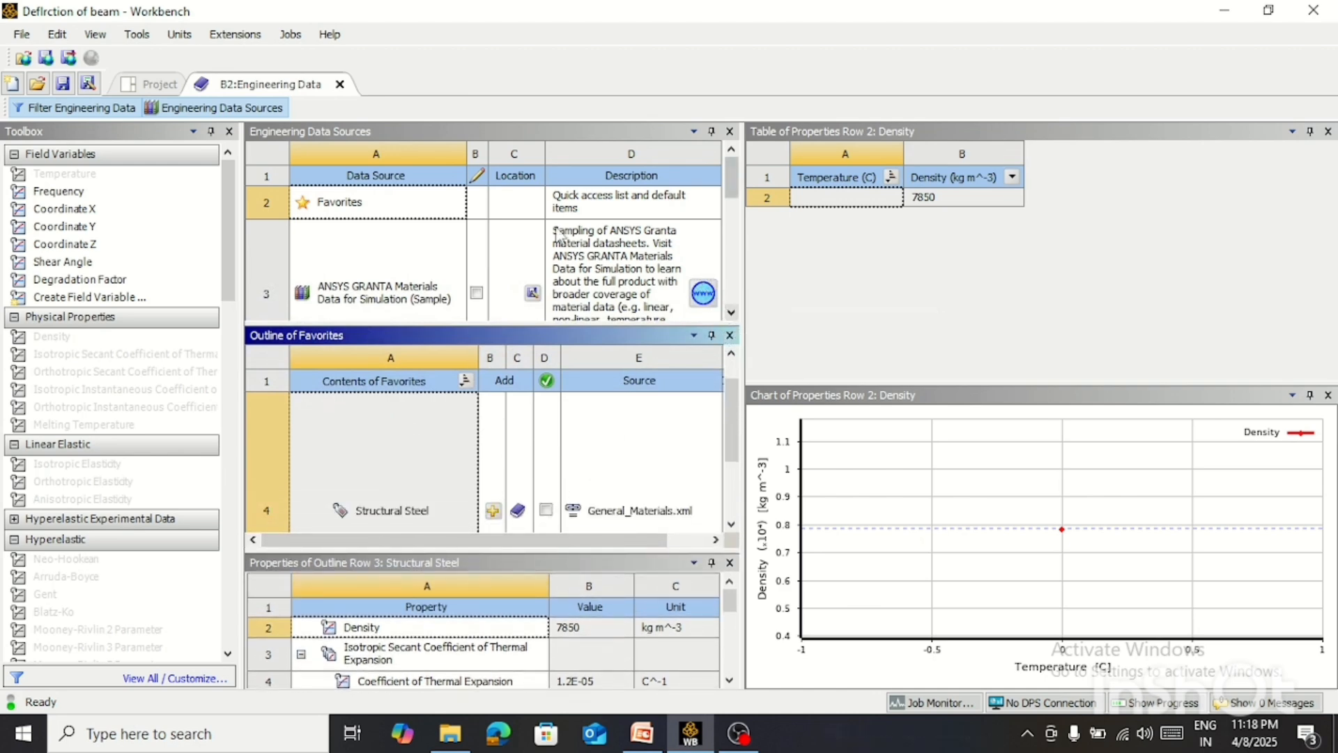
left_click(731, 312)
scroll(731, 313, "down", 3)
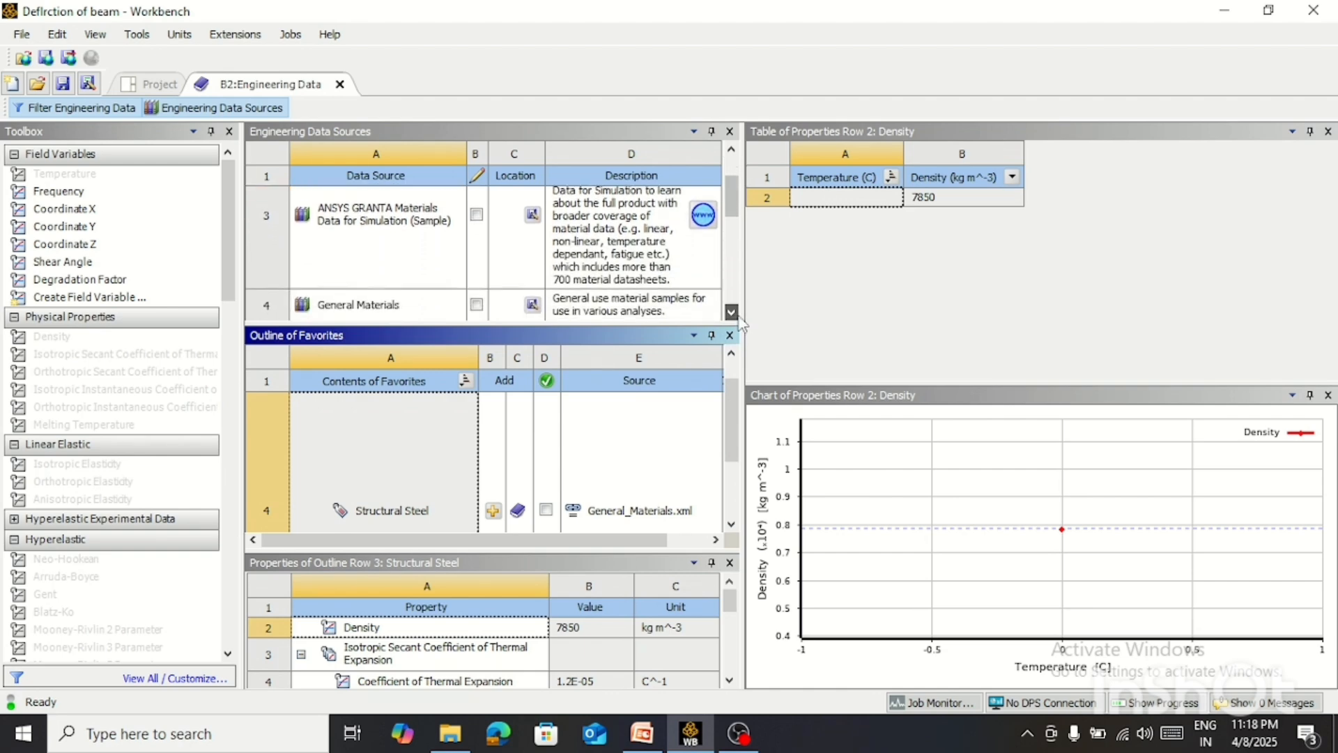
left_click(358, 252)
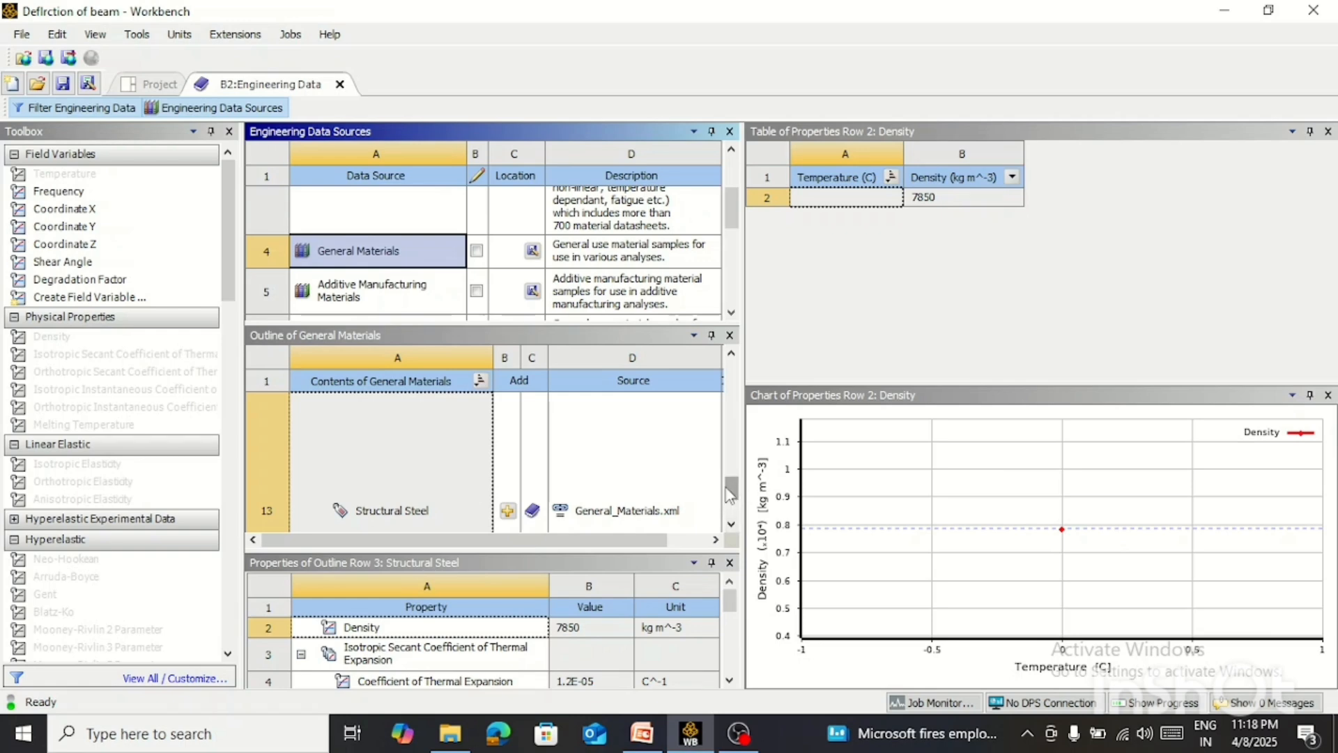
Add Aluminum Alloy from General Materials to system B's engineering data and return to the project schematic
left_click_drag(732, 492, 740, 410)
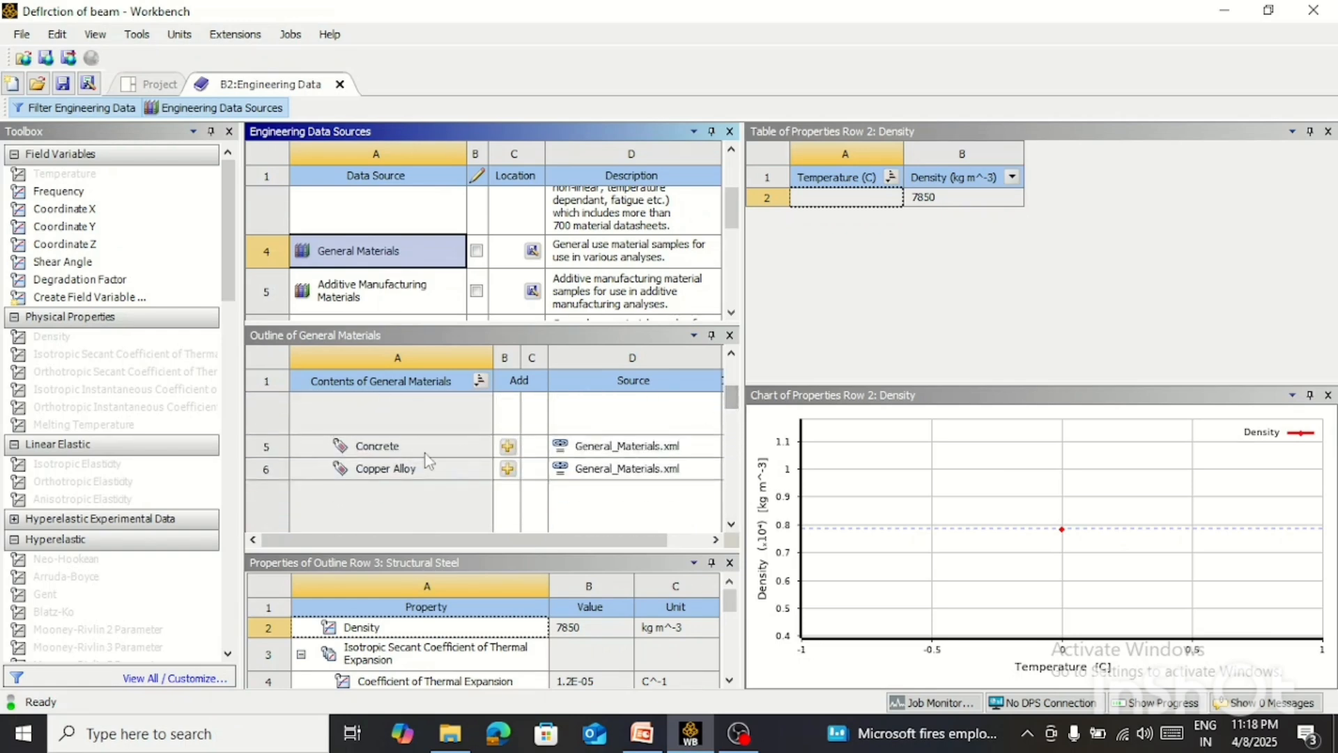
scroll(416, 460, "up", 3)
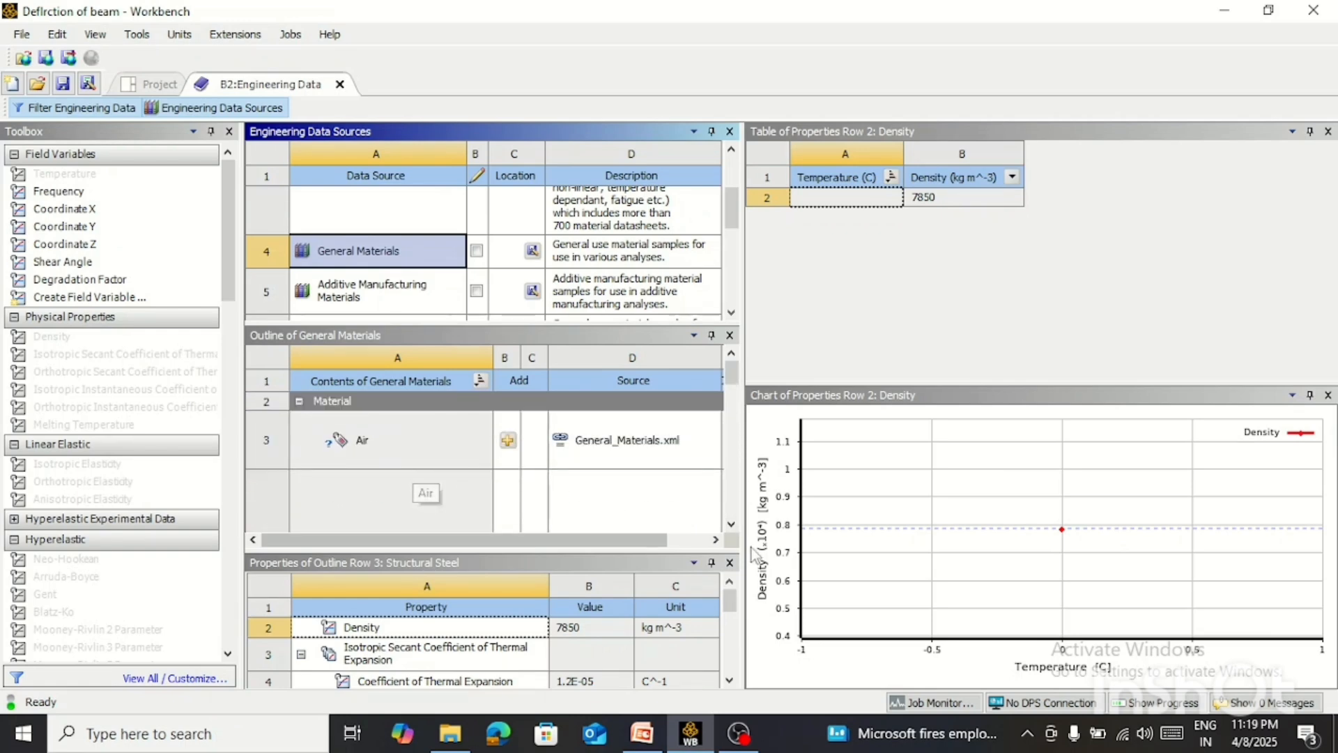
left_click(732, 526)
left_click(732, 526)
left_click(732, 526)
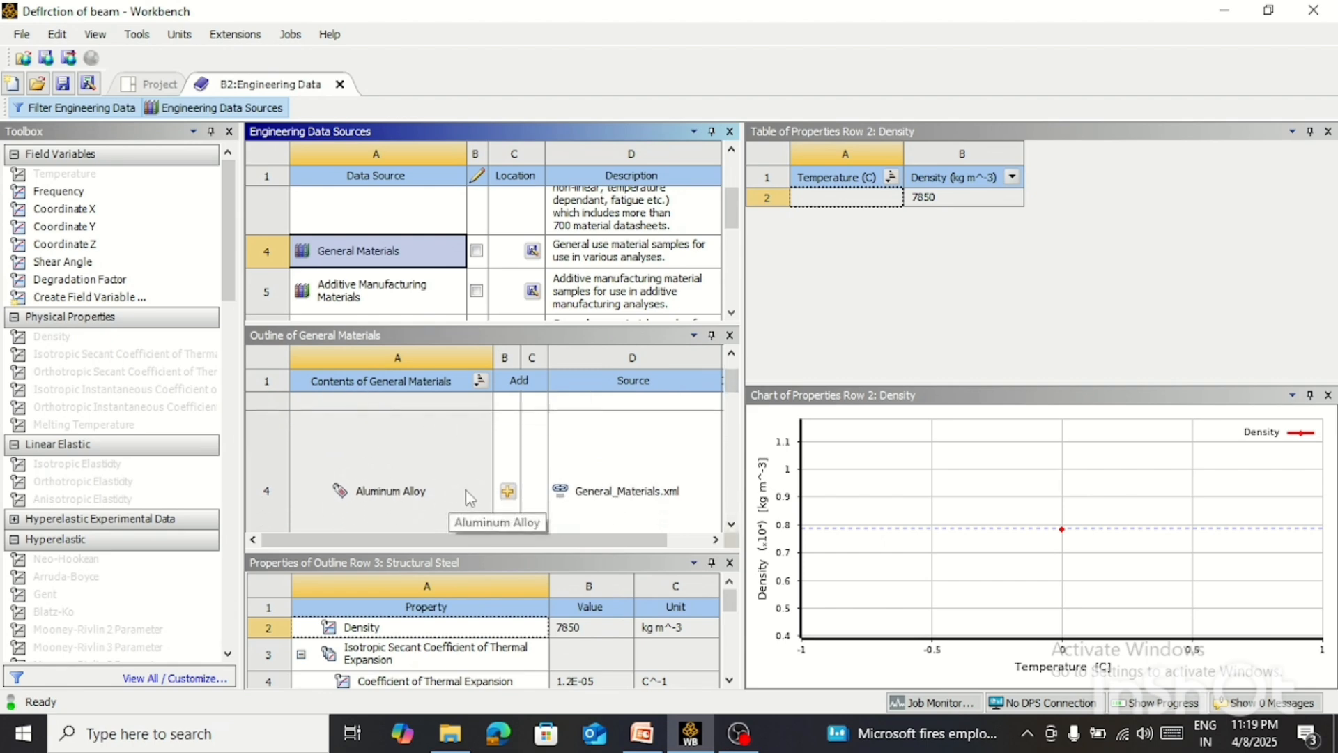
left_click(508, 492)
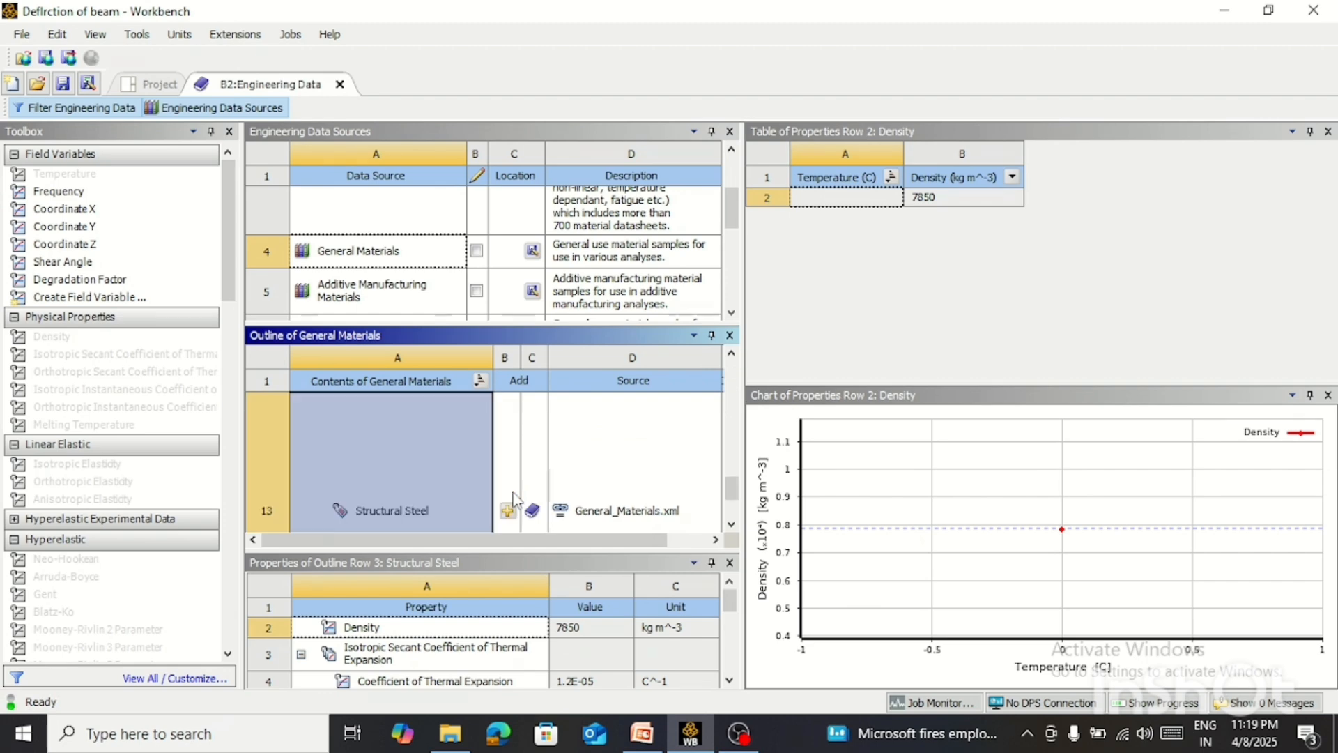
left_click(339, 85)
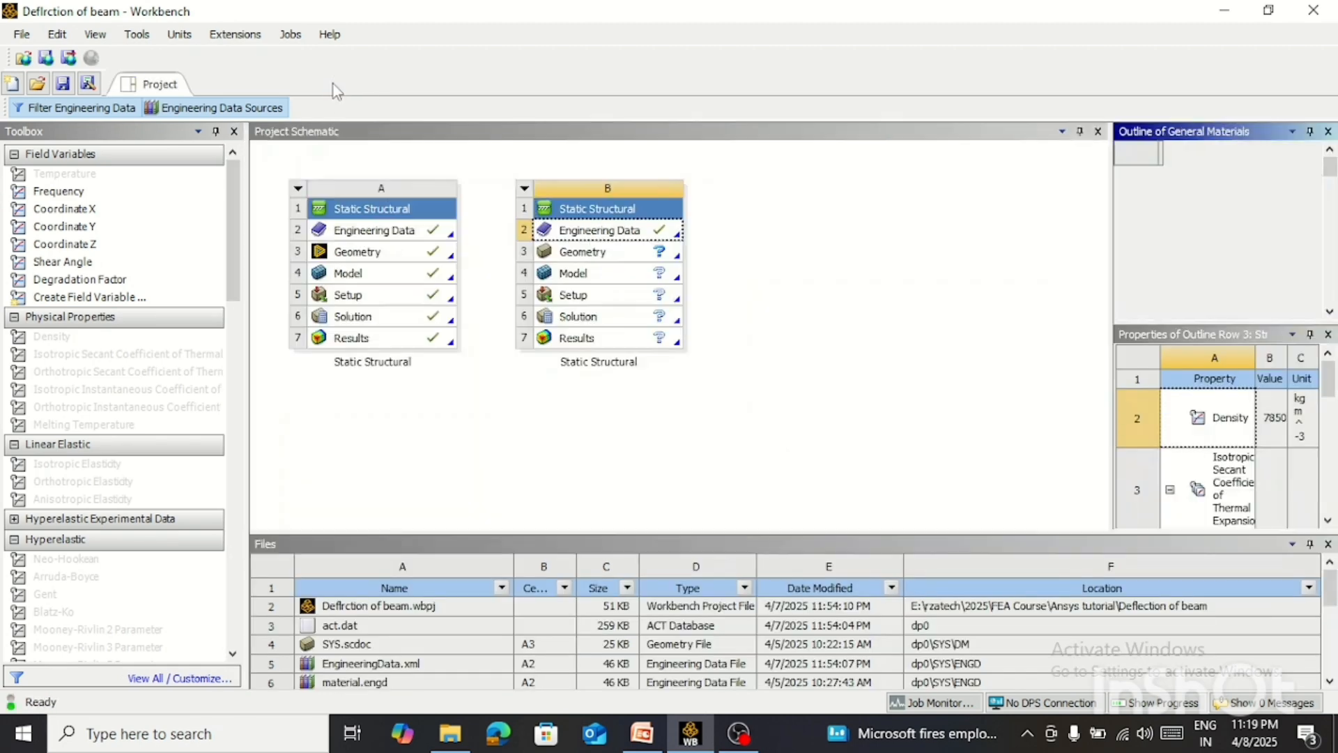
Reopen system B's engineering data to check its material list and return to the project schematic
double_click(614, 235)
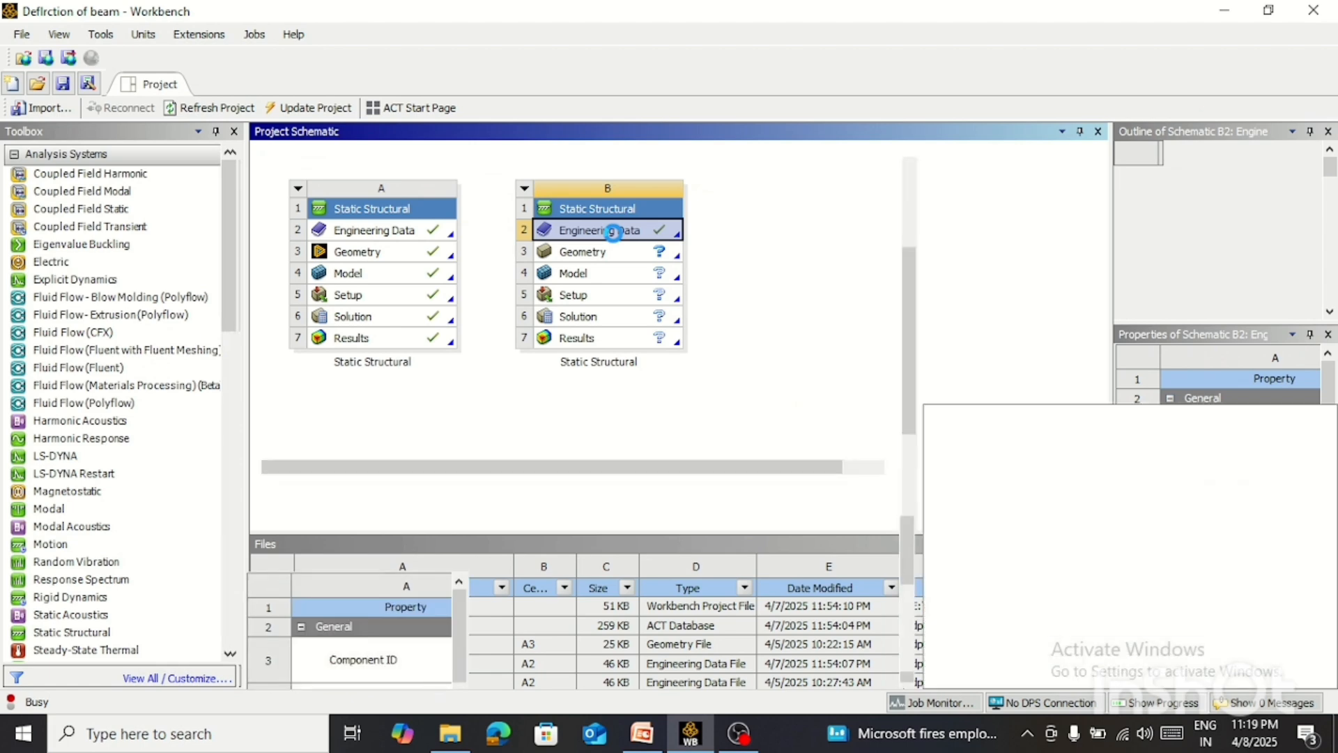
scroll(484, 334, "up", 2)
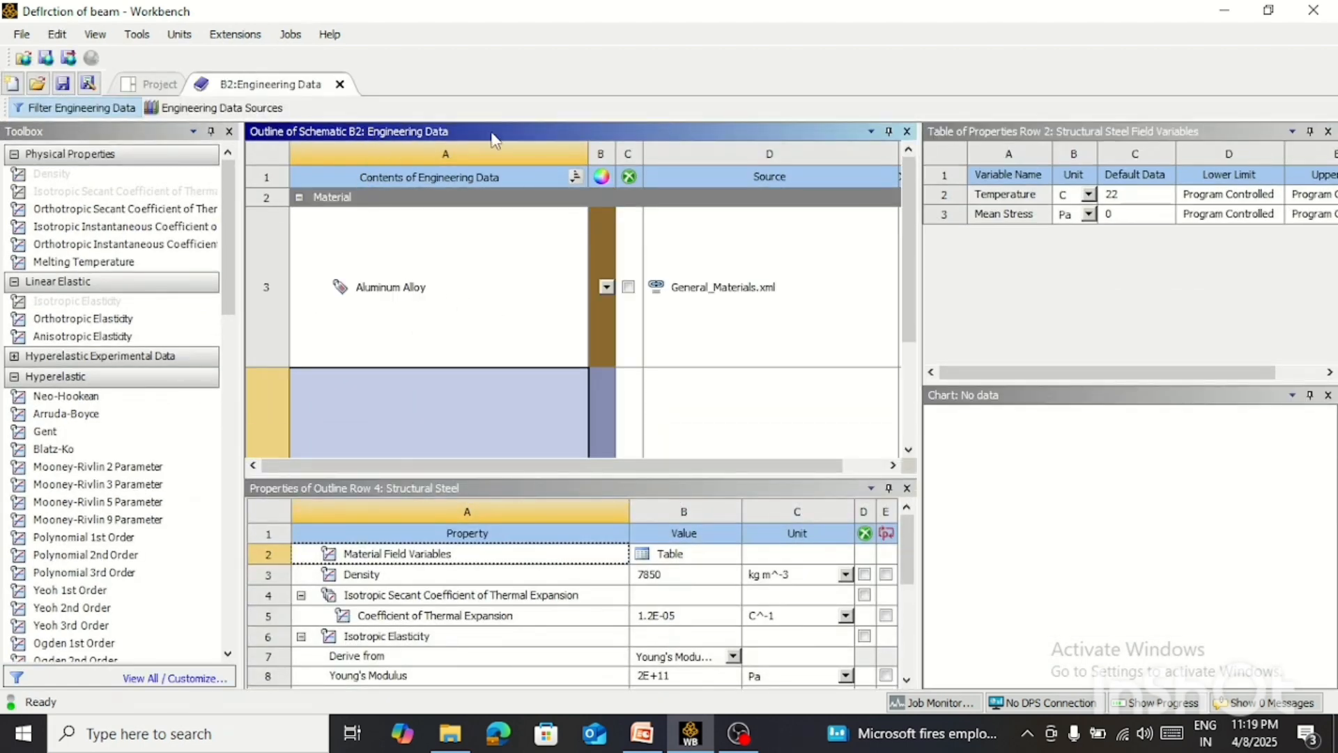
left_click(341, 85)
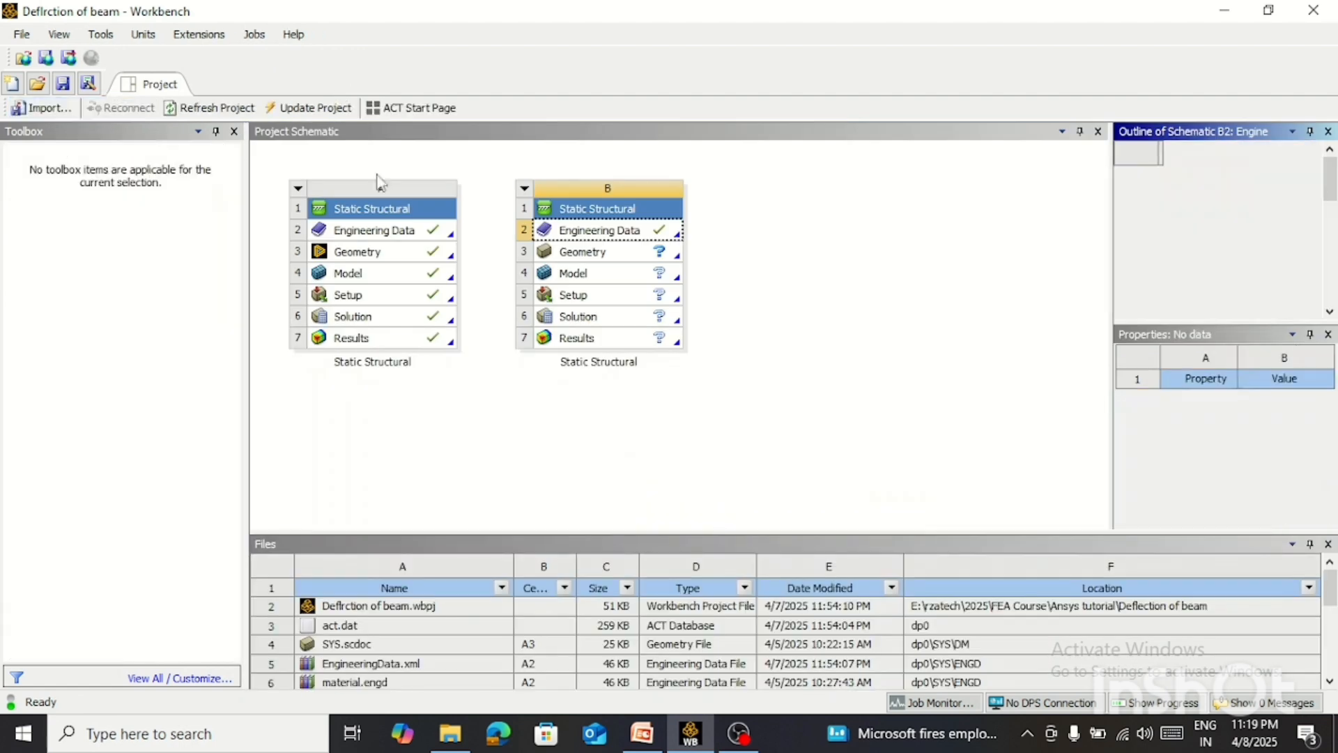
Import Beam geometry.scdoc from the Ansys tutorial\Deflection of beam folder as the geometry of Static Structural system B
left_click(648, 255)
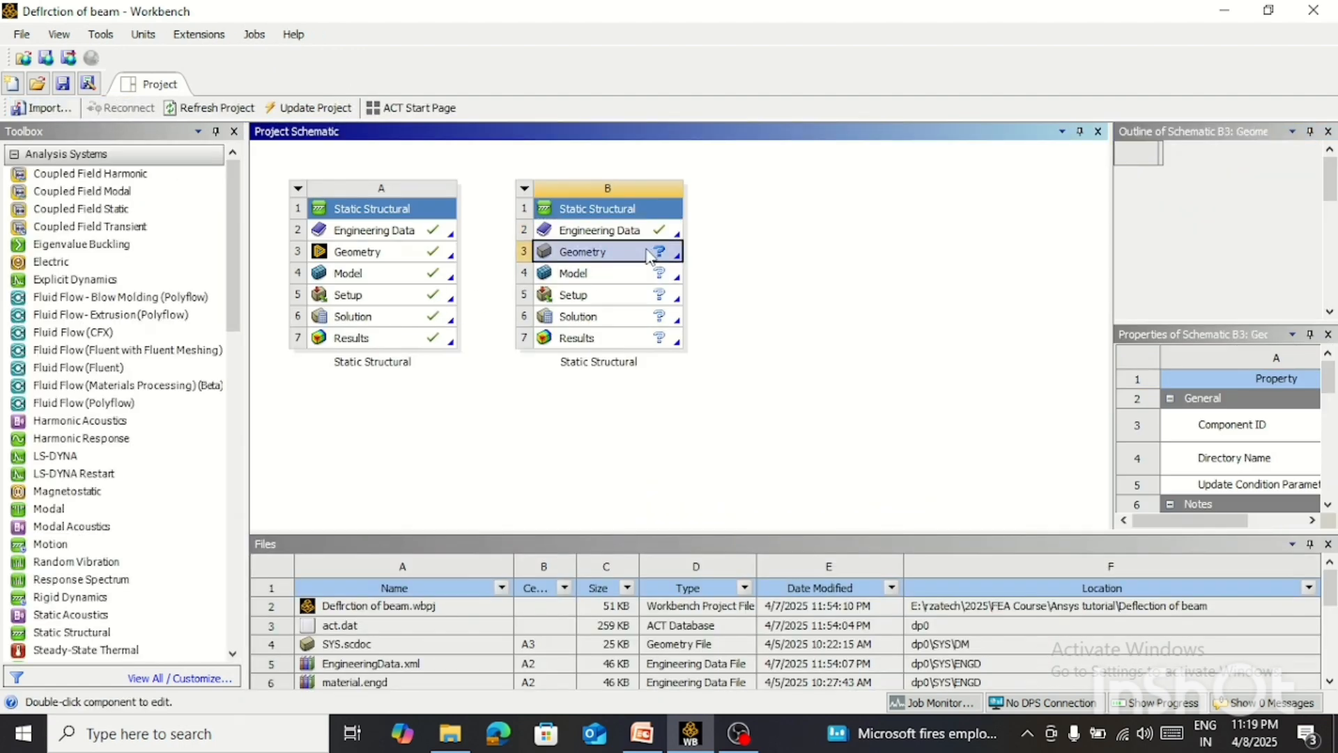
right_click(650, 251)
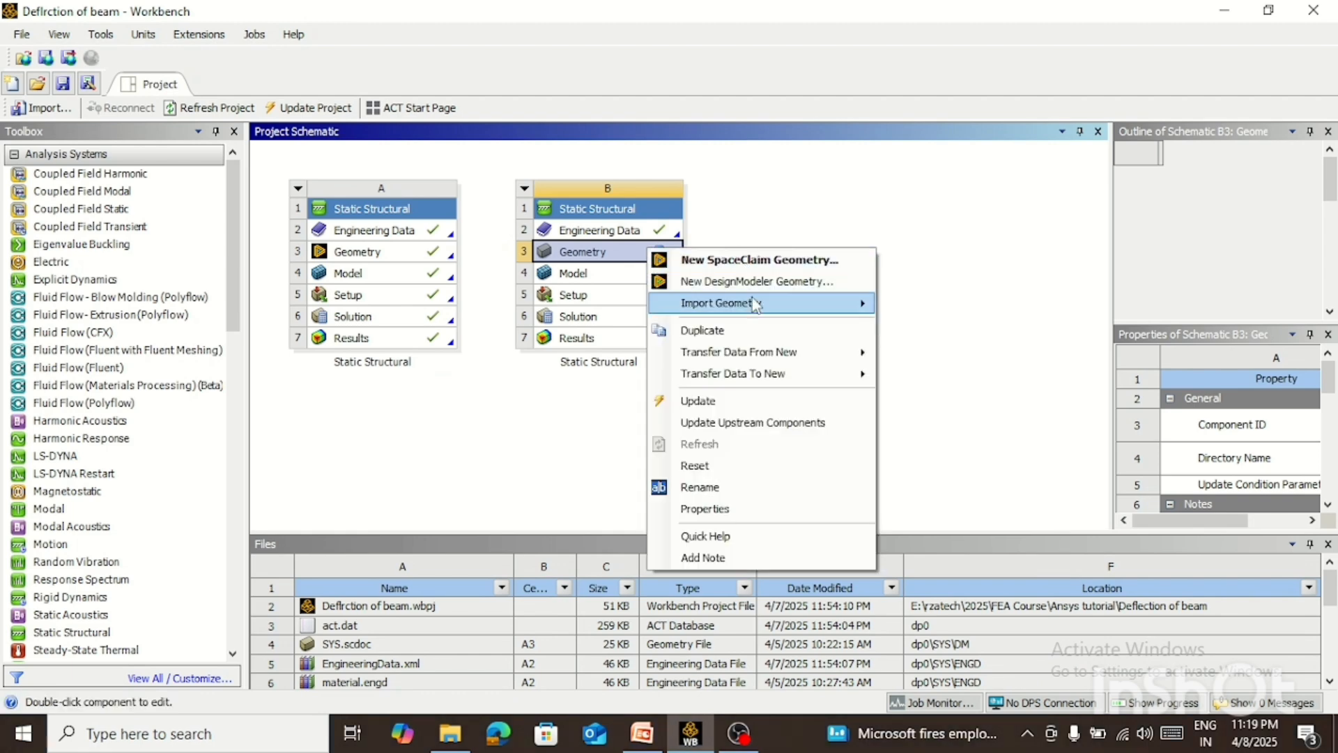
mouse_move(756, 305)
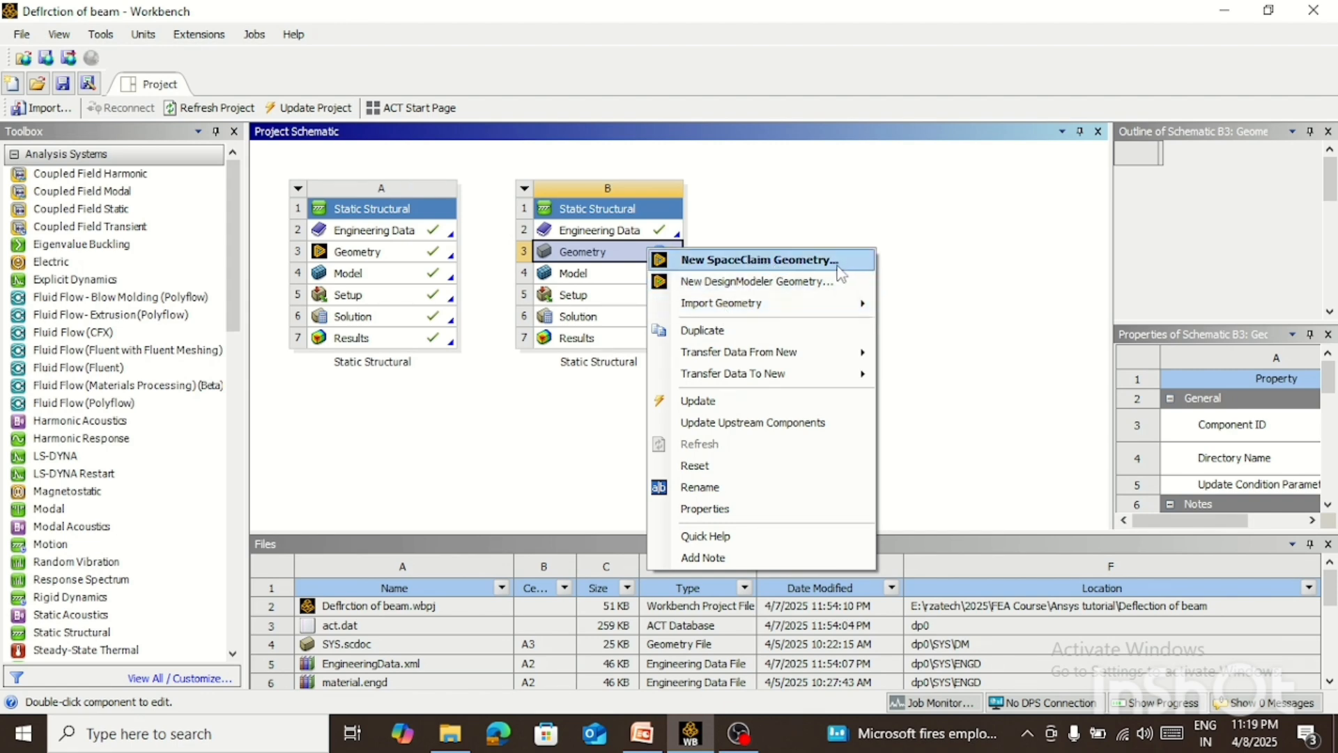
mouse_move(861, 303)
left_click(991, 309)
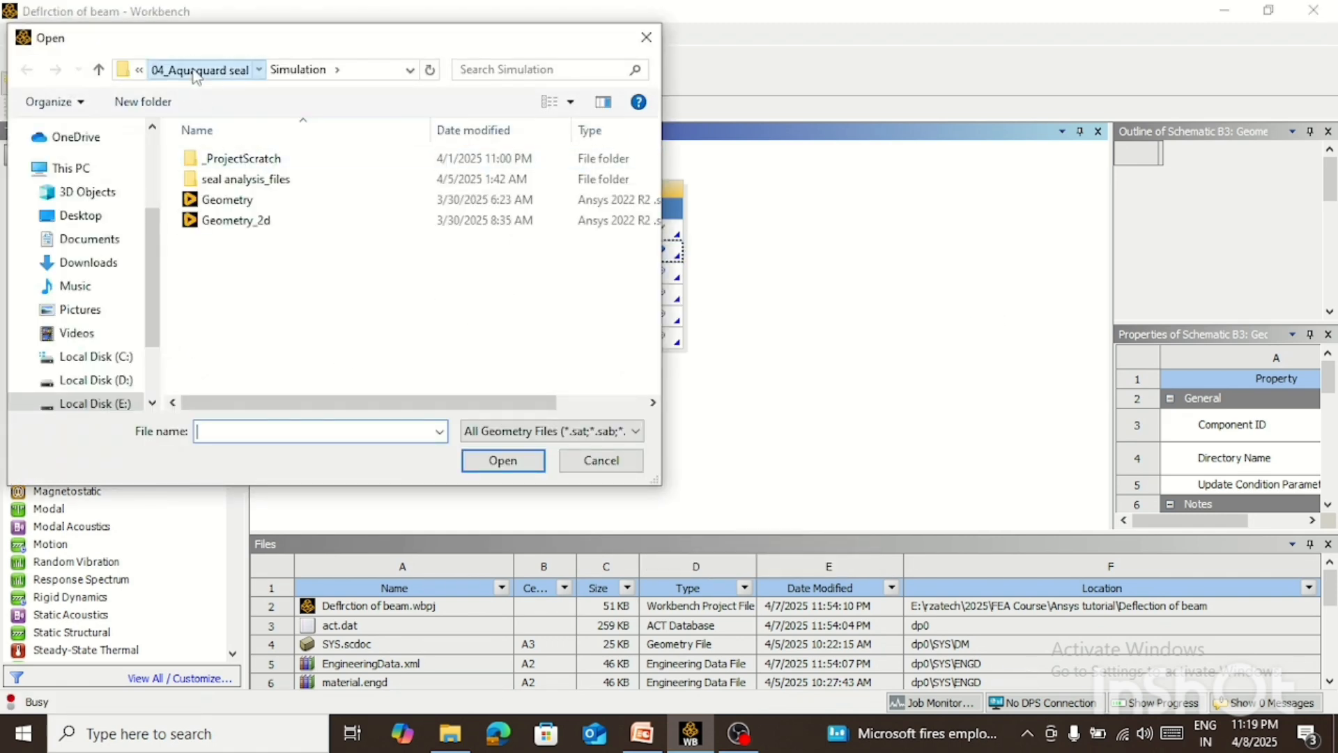
left_click(195, 72)
left_click(194, 76)
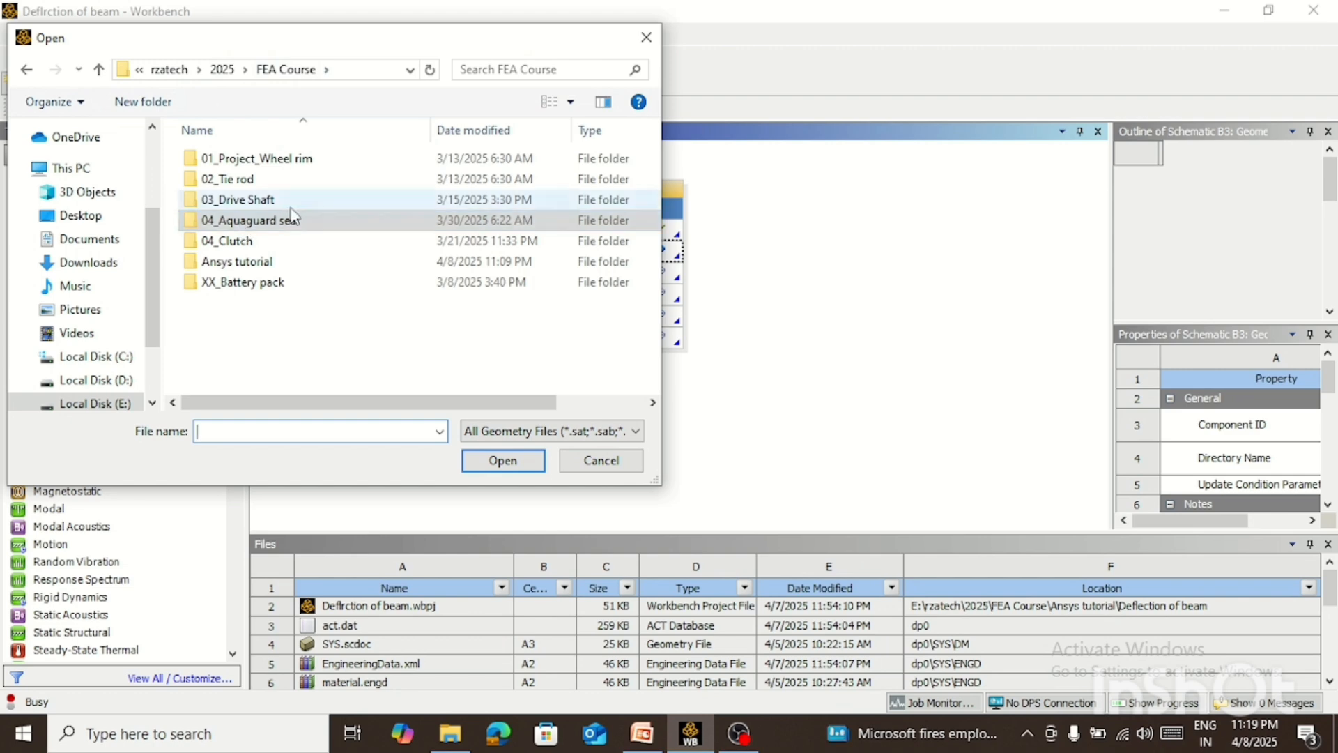
double_click(241, 262)
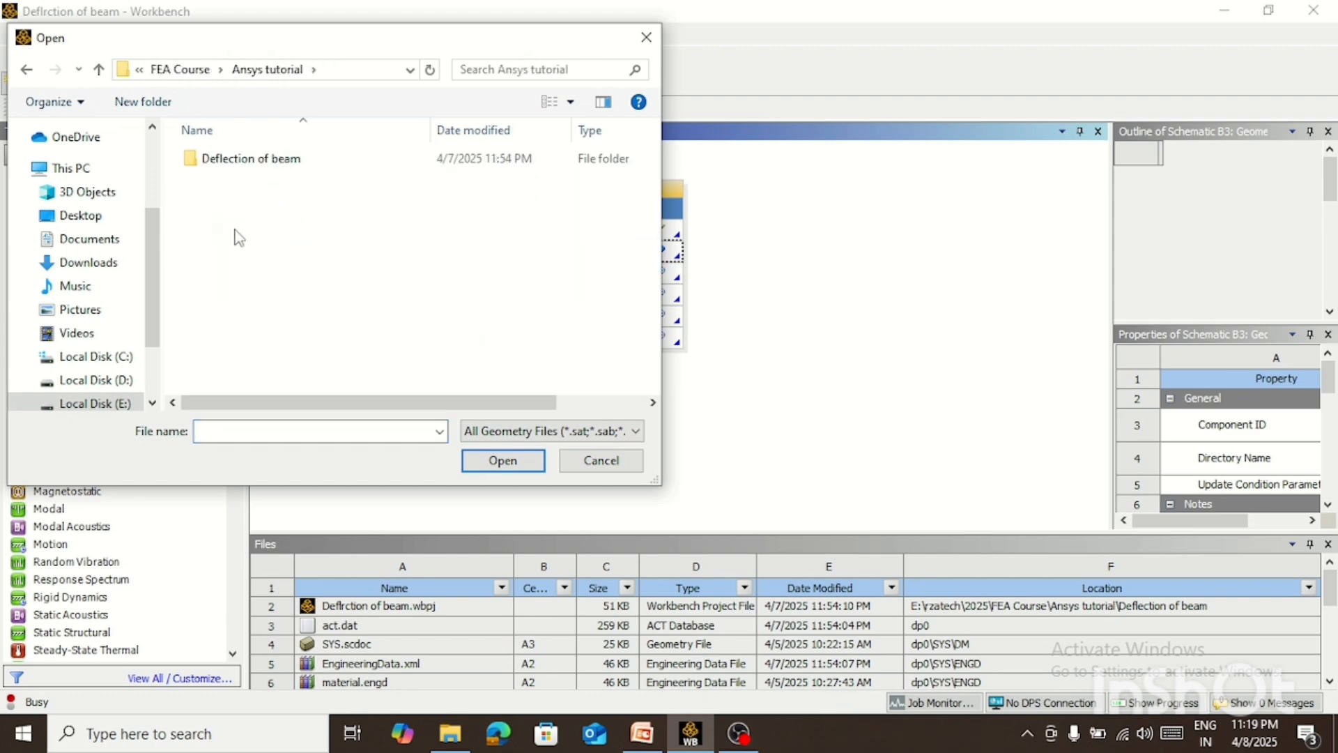
double_click(278, 159)
double_click(245, 184)
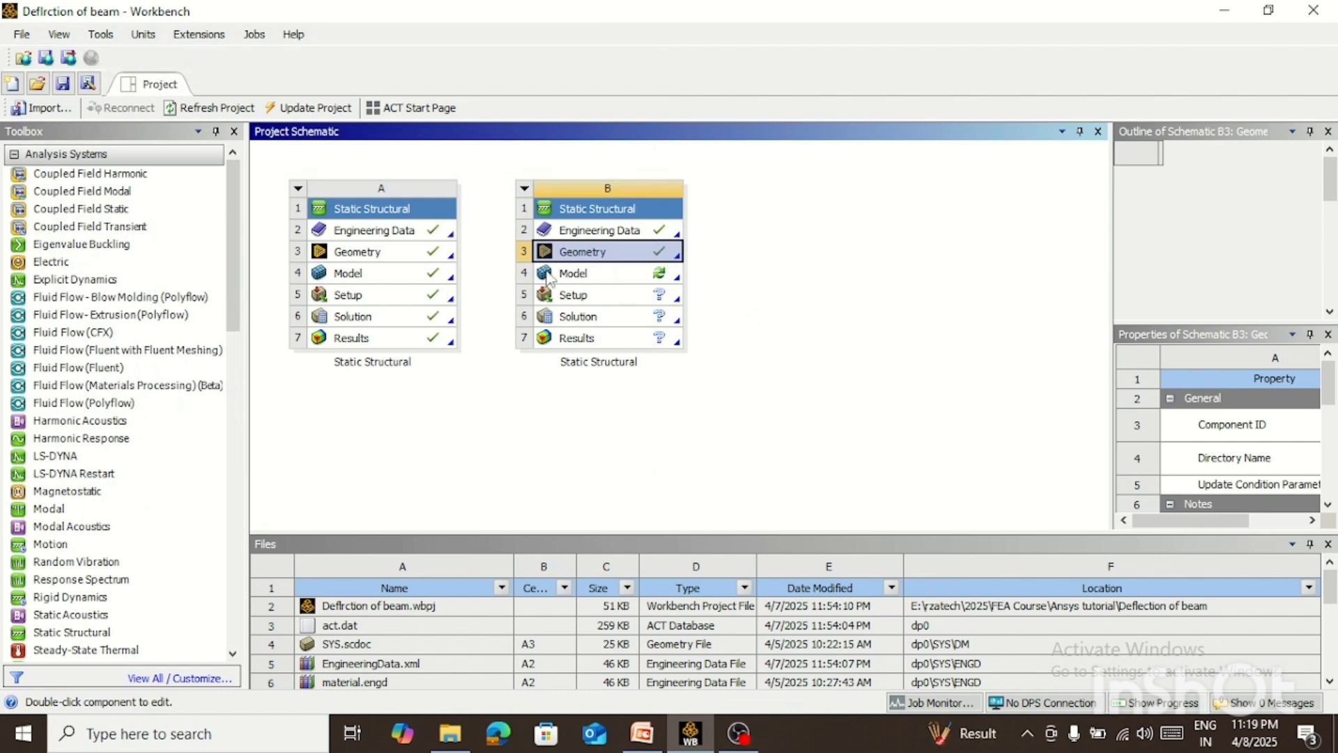
Open system B's model in Mechanical and select its Static Structural analysis
left_click(661, 278)
double_click(614, 282)
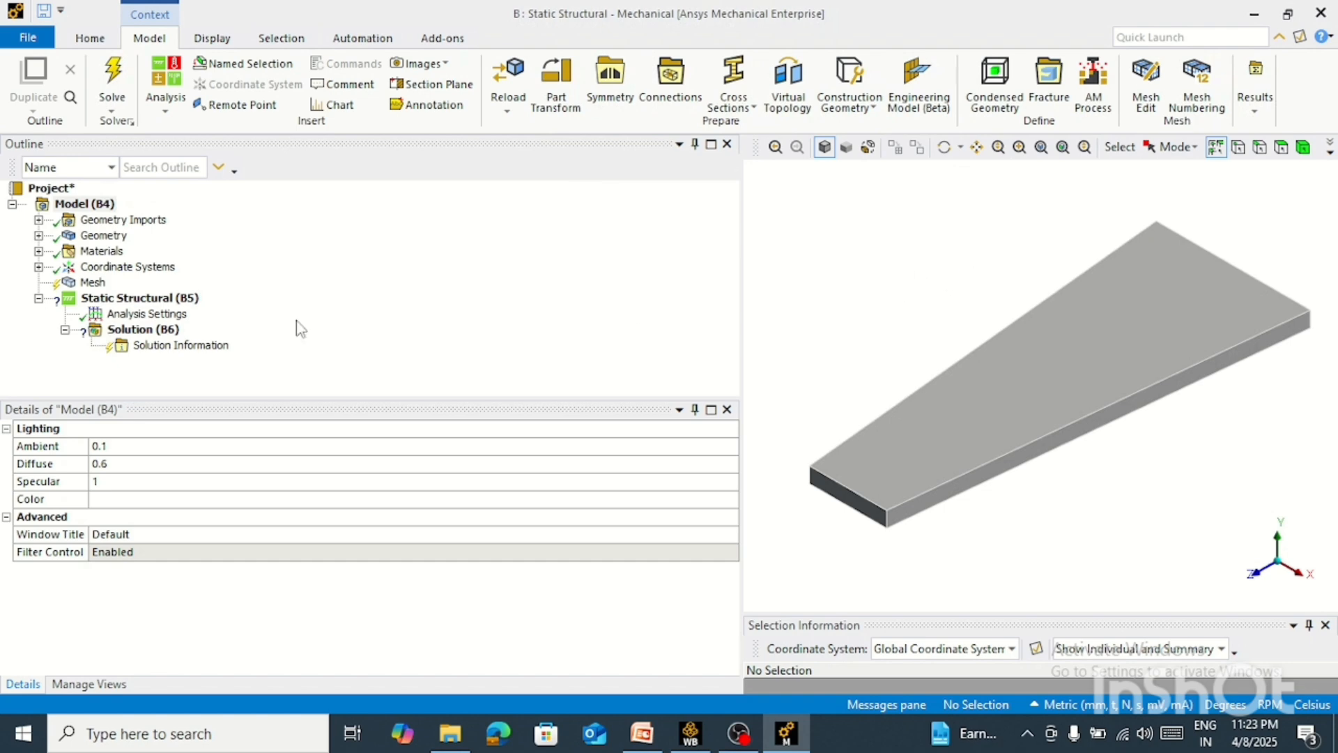
left_click(140, 298)
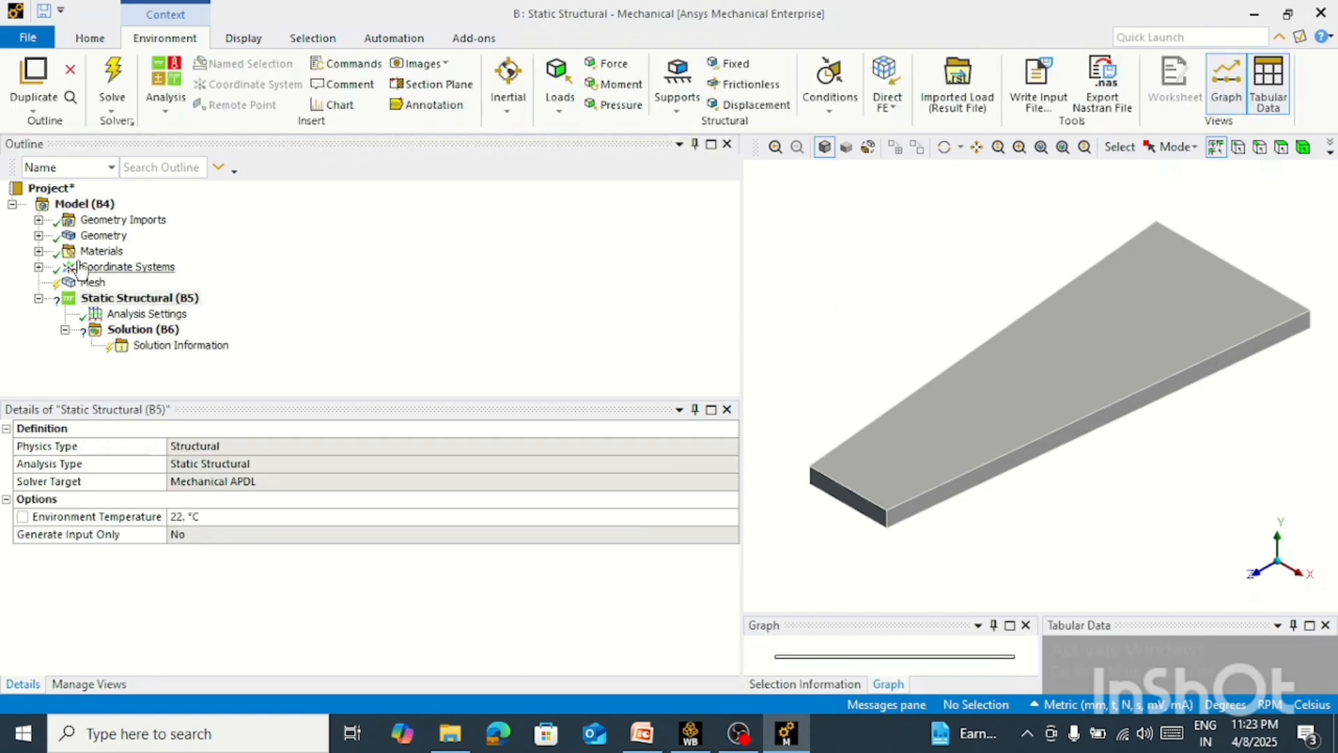
Assign Aluminum Alloy as the material of the Beam geometry\Solid body
left_click(38, 235)
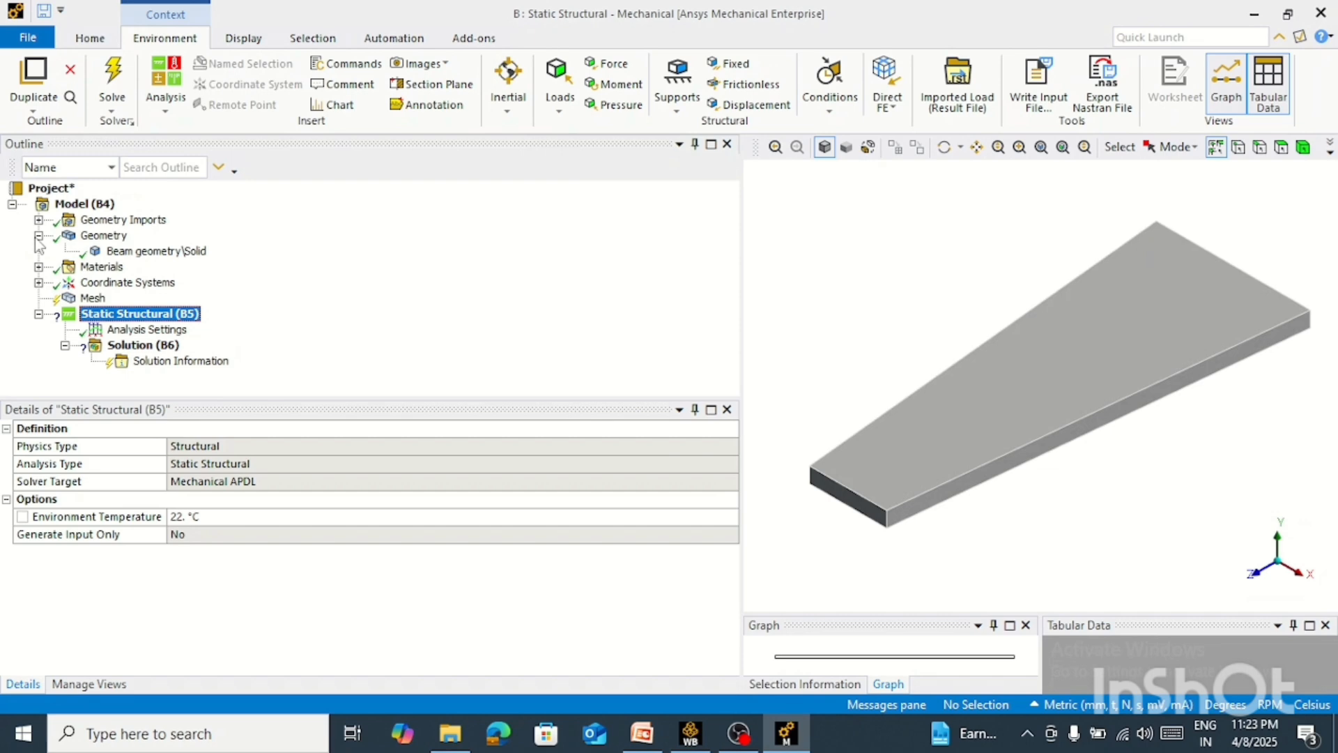
left_click(159, 252)
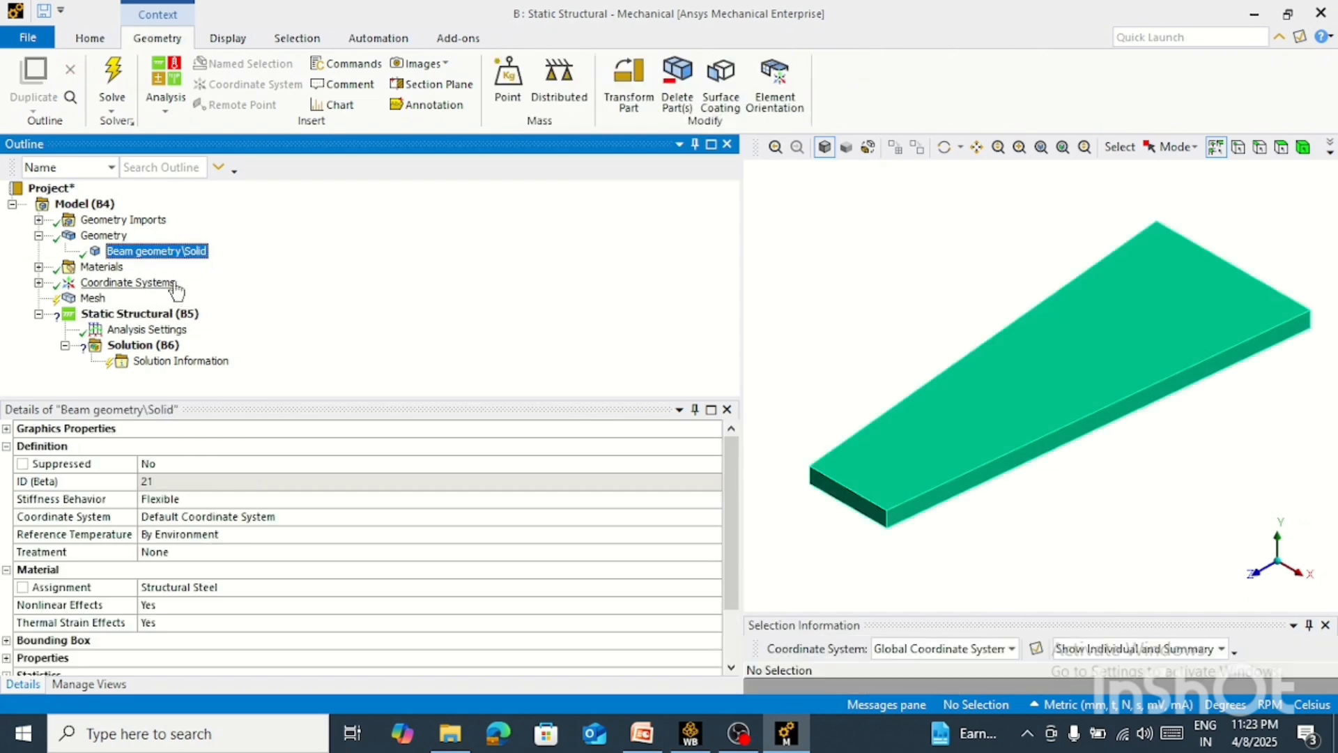
left_click(147, 589)
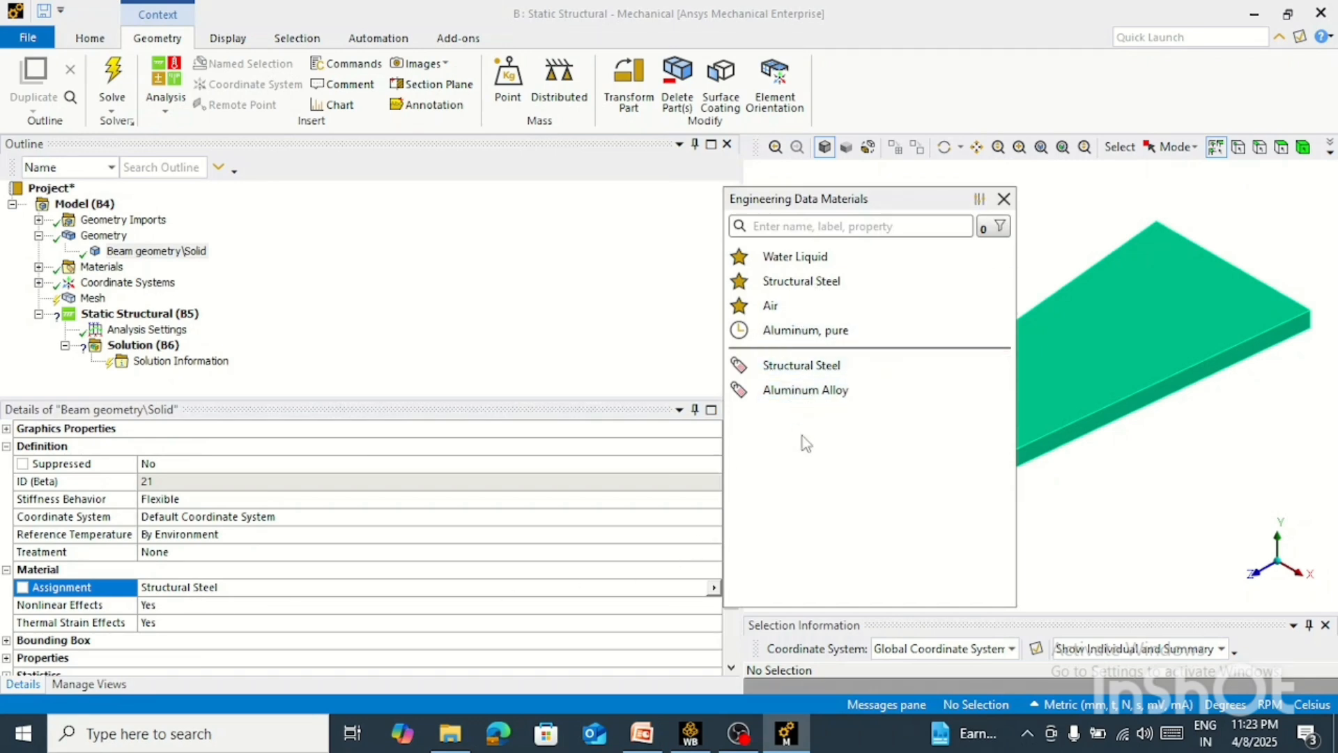
left_click(802, 394)
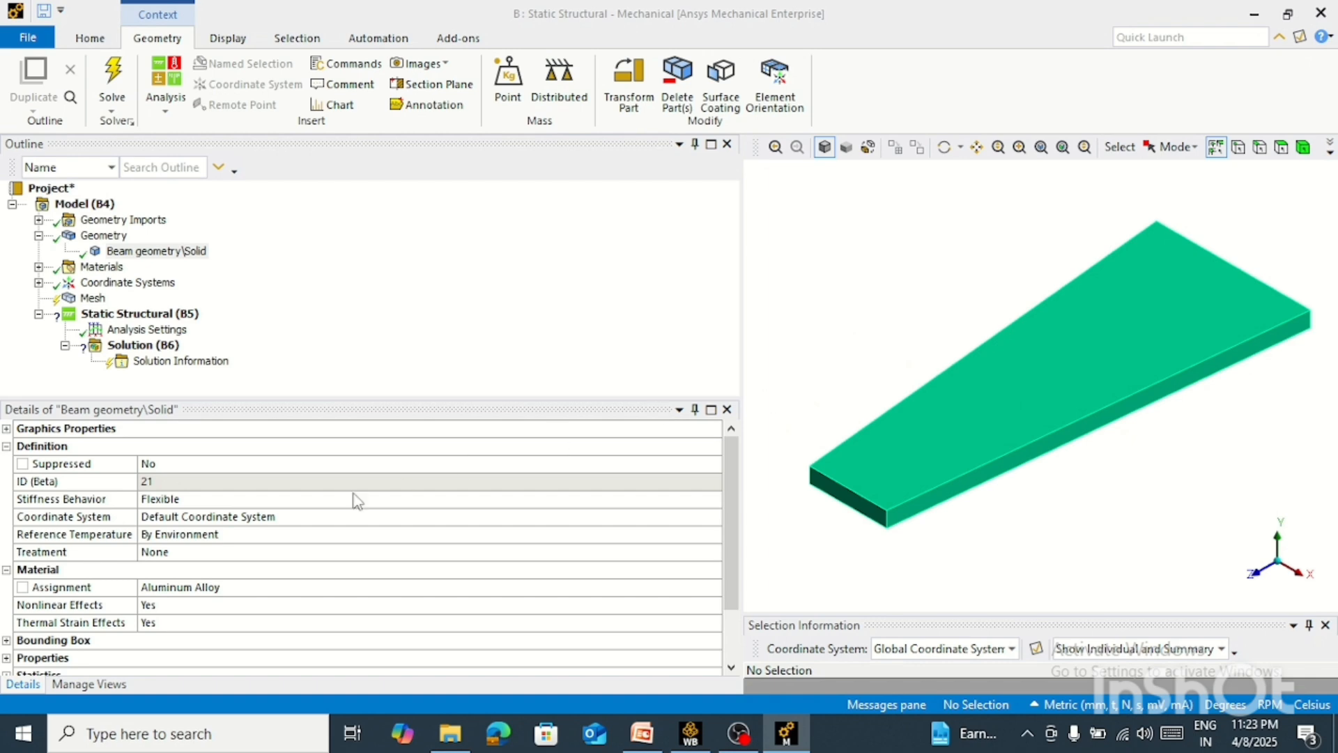
Switch the geometry's display style to Material to check the assignment and restore it to Body Color
left_click(103, 235)
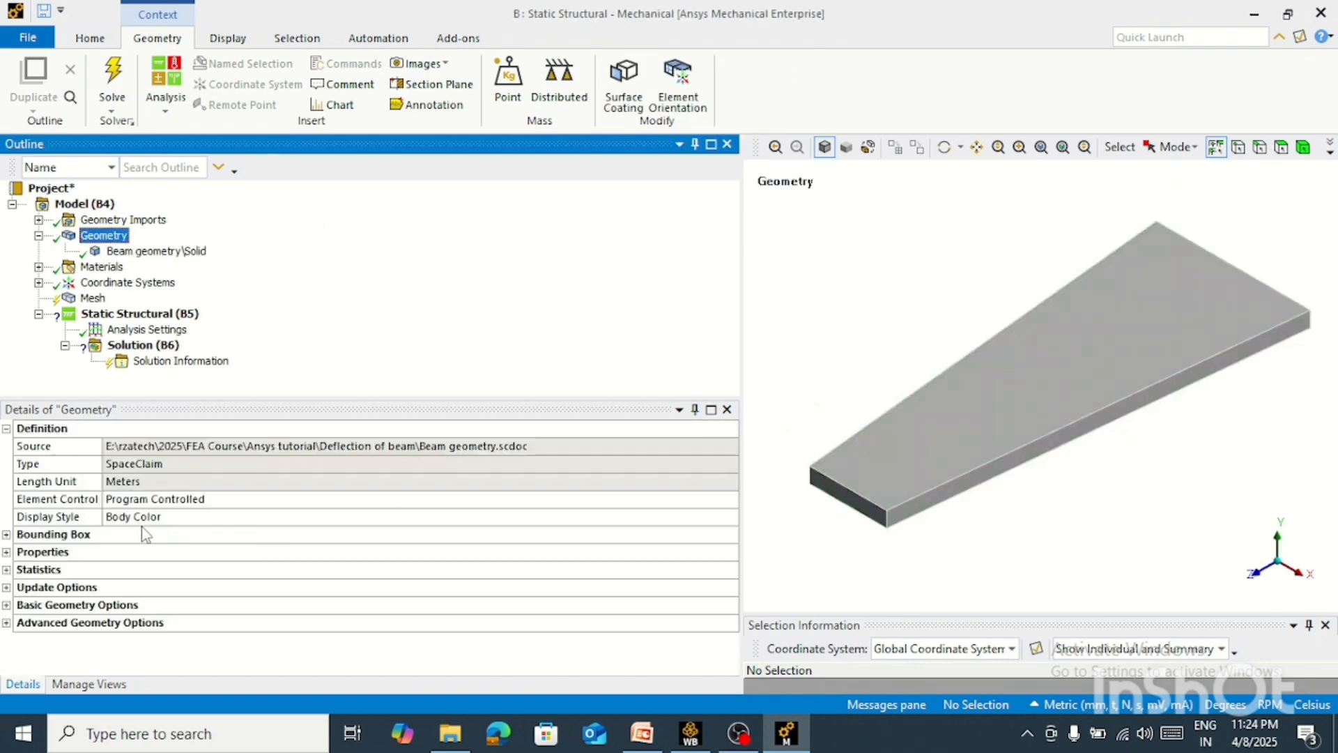
left_click(407, 517)
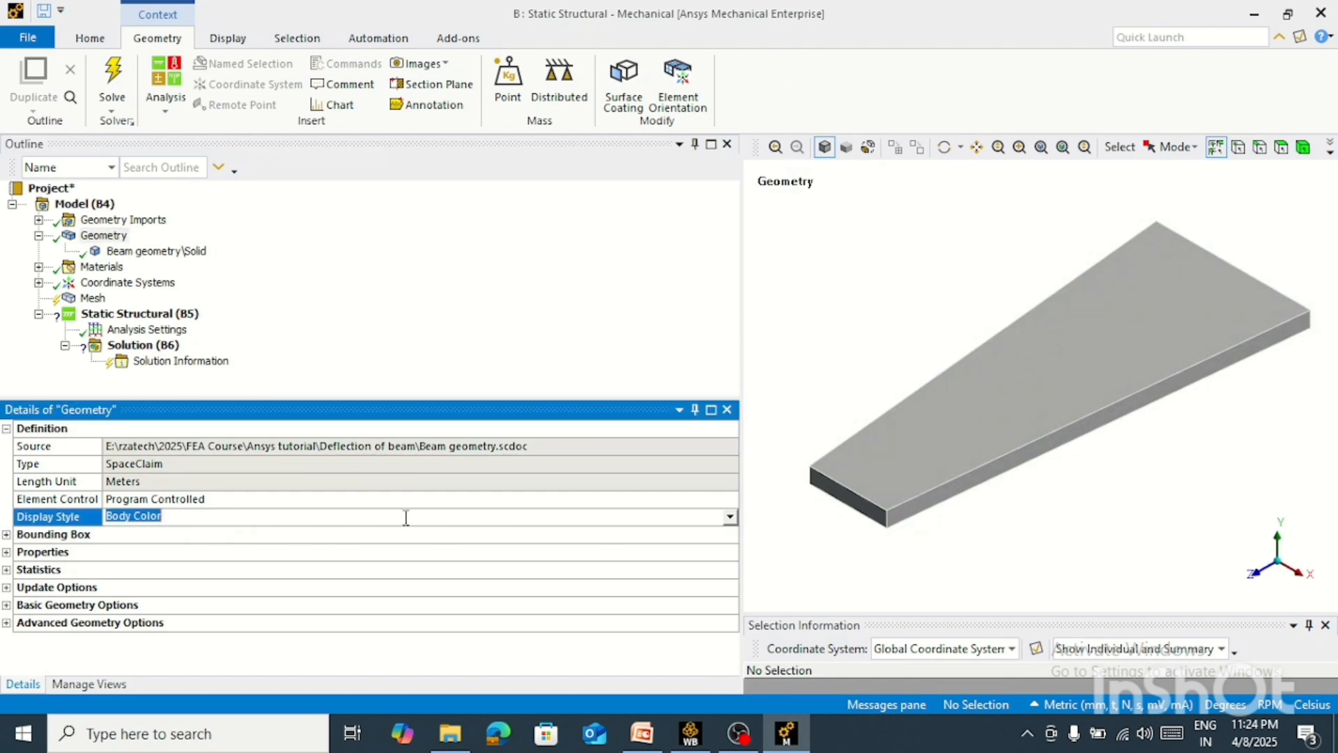
left_click(730, 517)
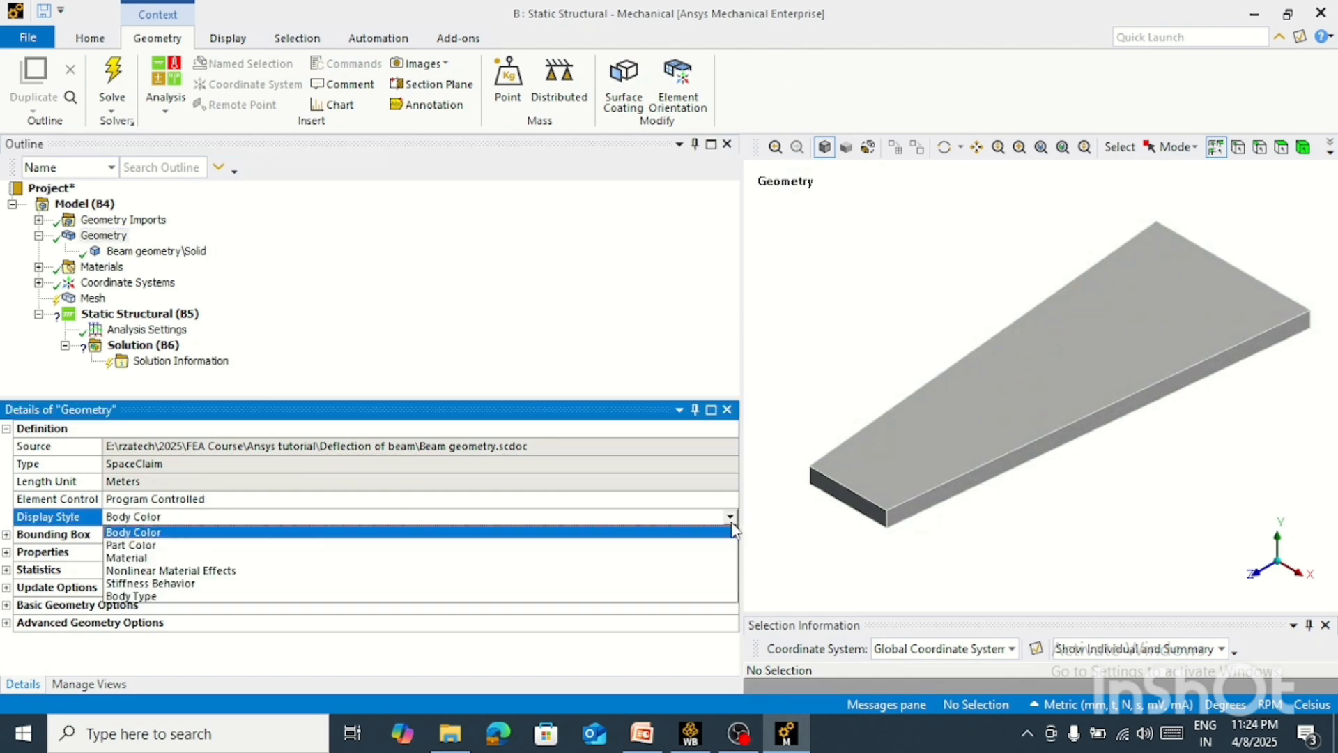
left_click(128, 558)
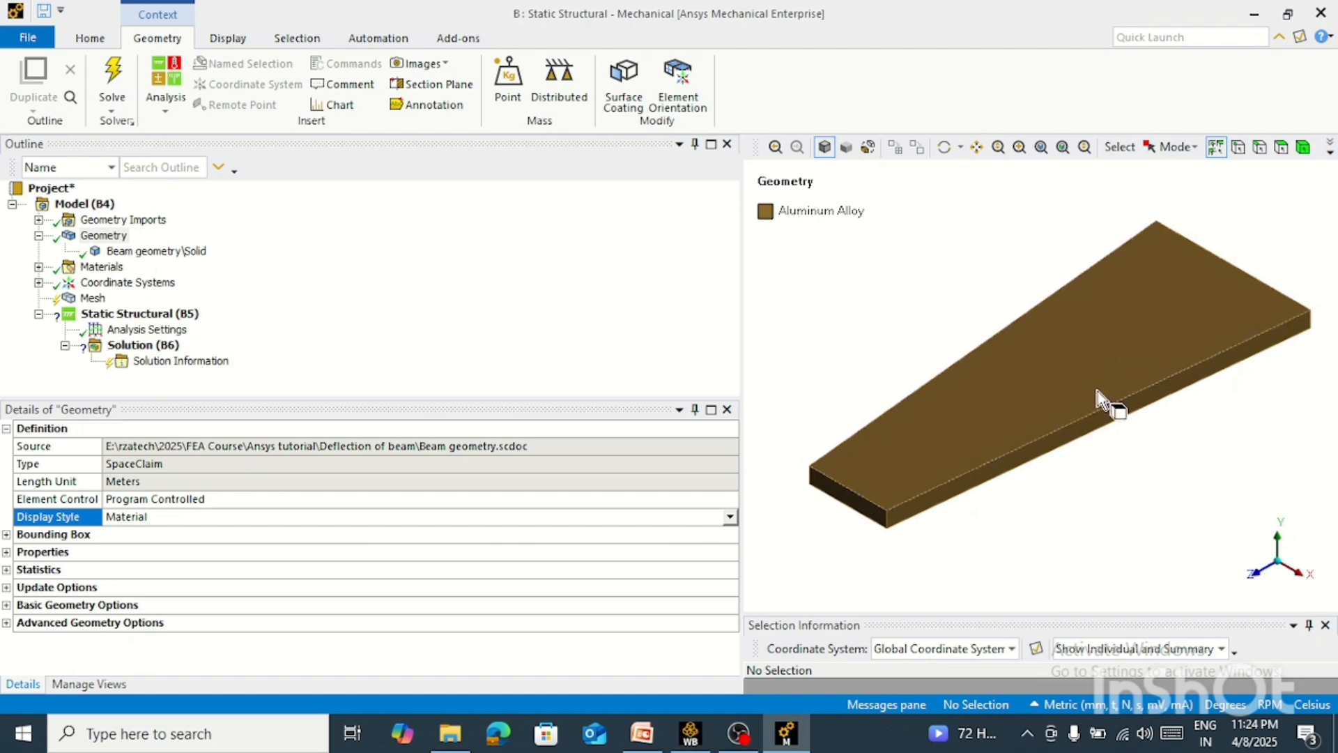
left_click(725, 521)
left_click(157, 534)
left_click(308, 264)
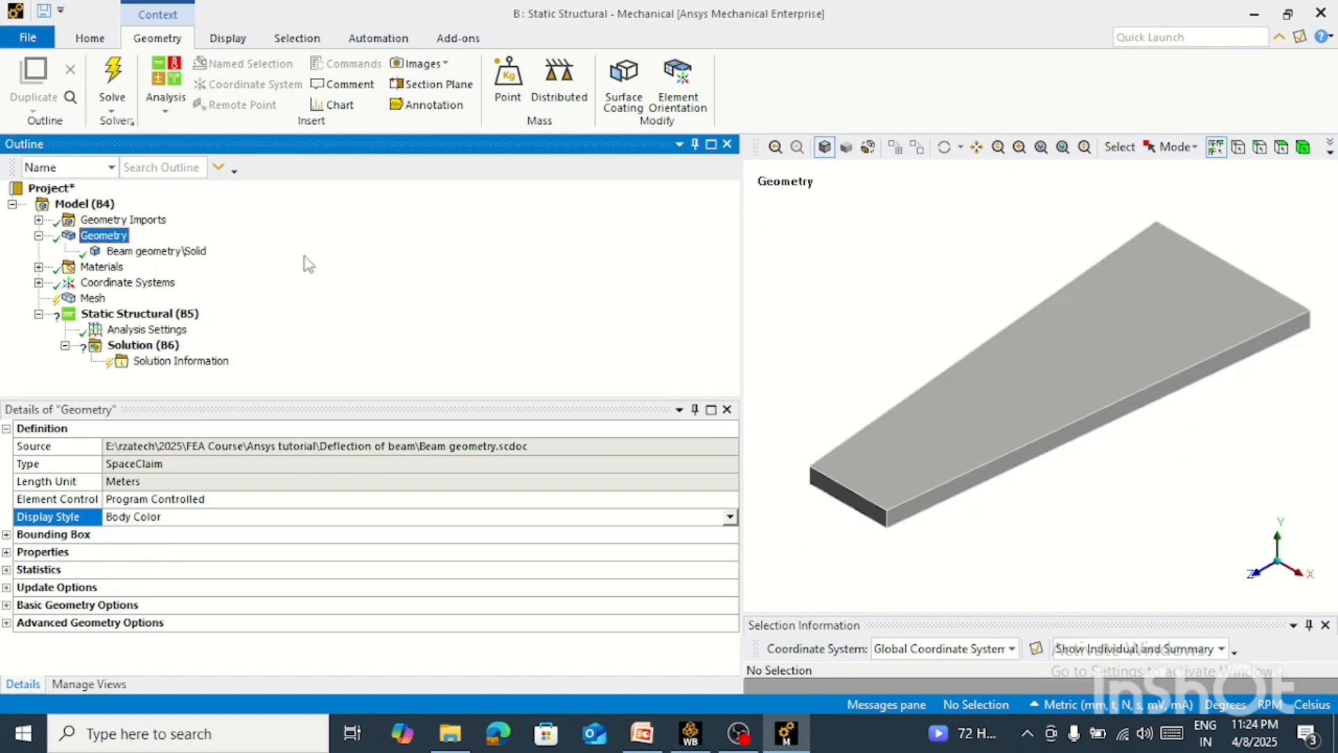
Set the mesh element order to Linear and open the element size value for editing
left_click(92, 298)
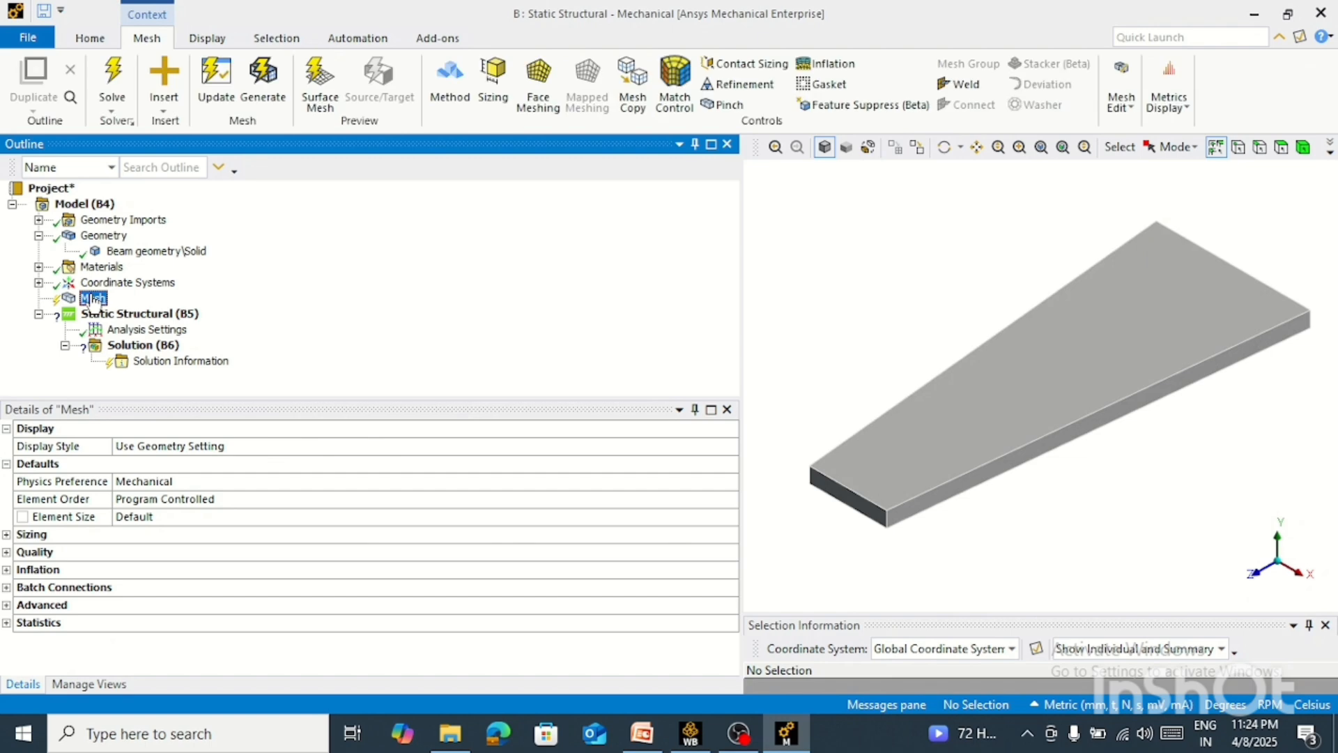
left_click(479, 497)
left_click(730, 498)
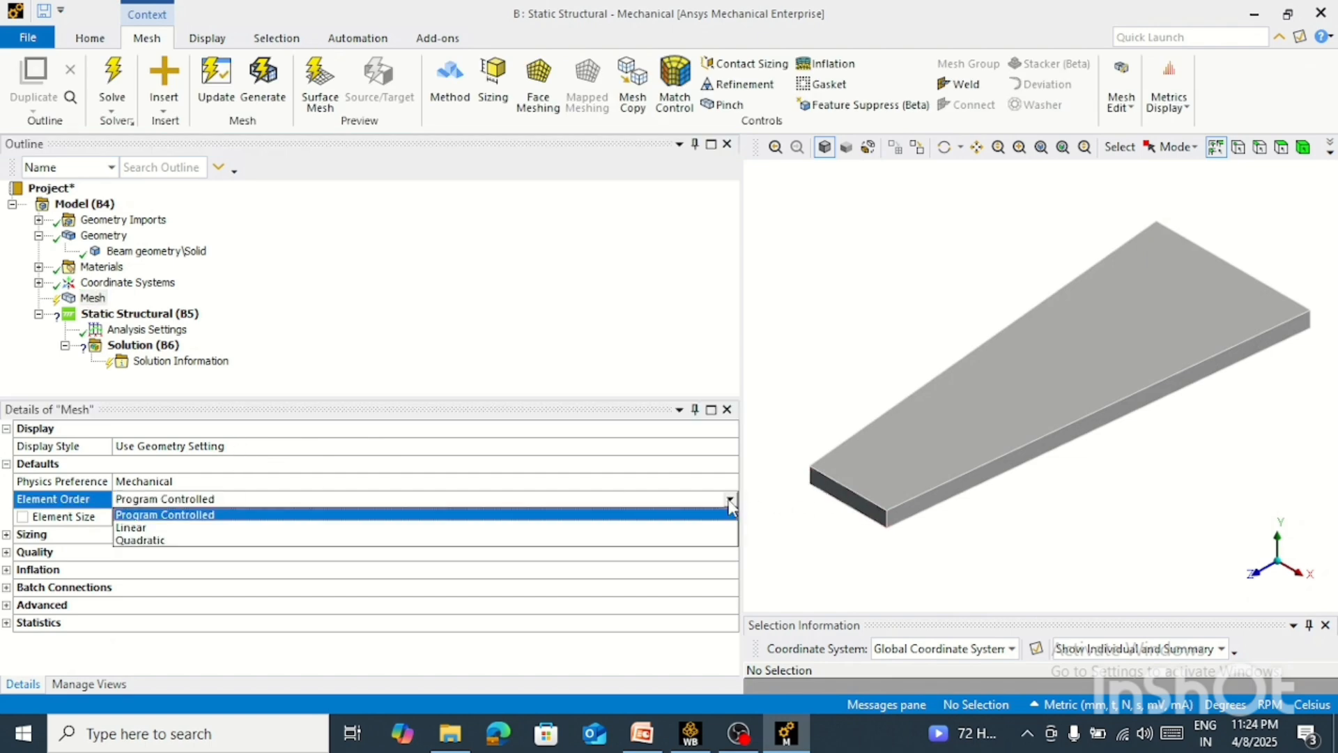
left_click(169, 528)
left_click(152, 517)
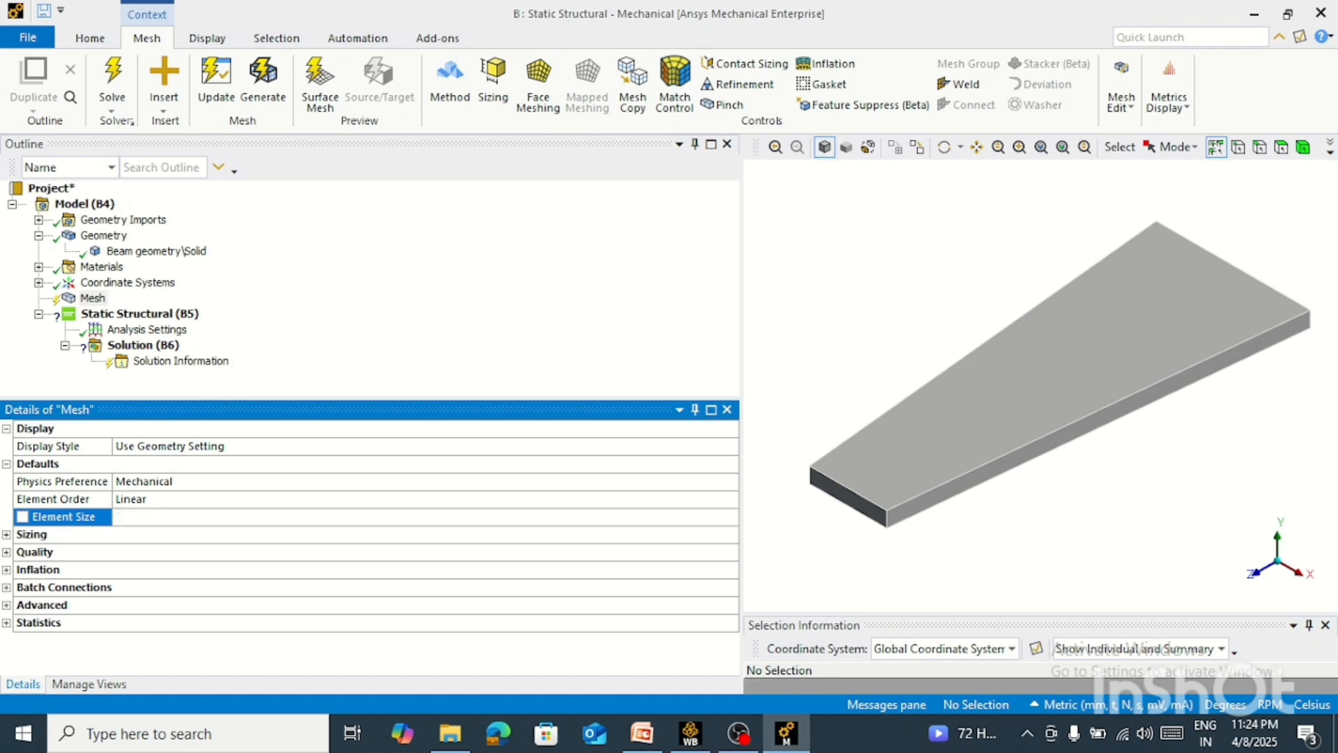
Generate the beam's mesh with an element size of 10 mm
right_click(78, 299)
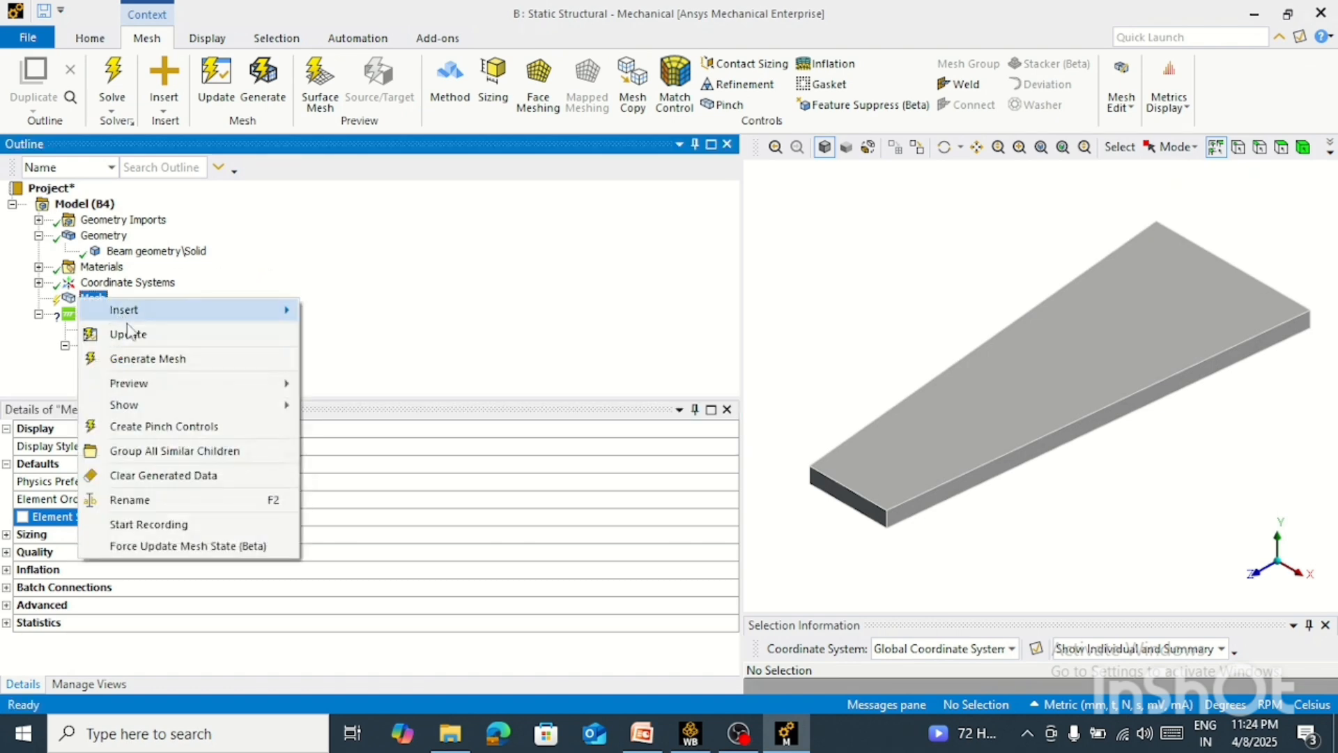
left_click(129, 358)
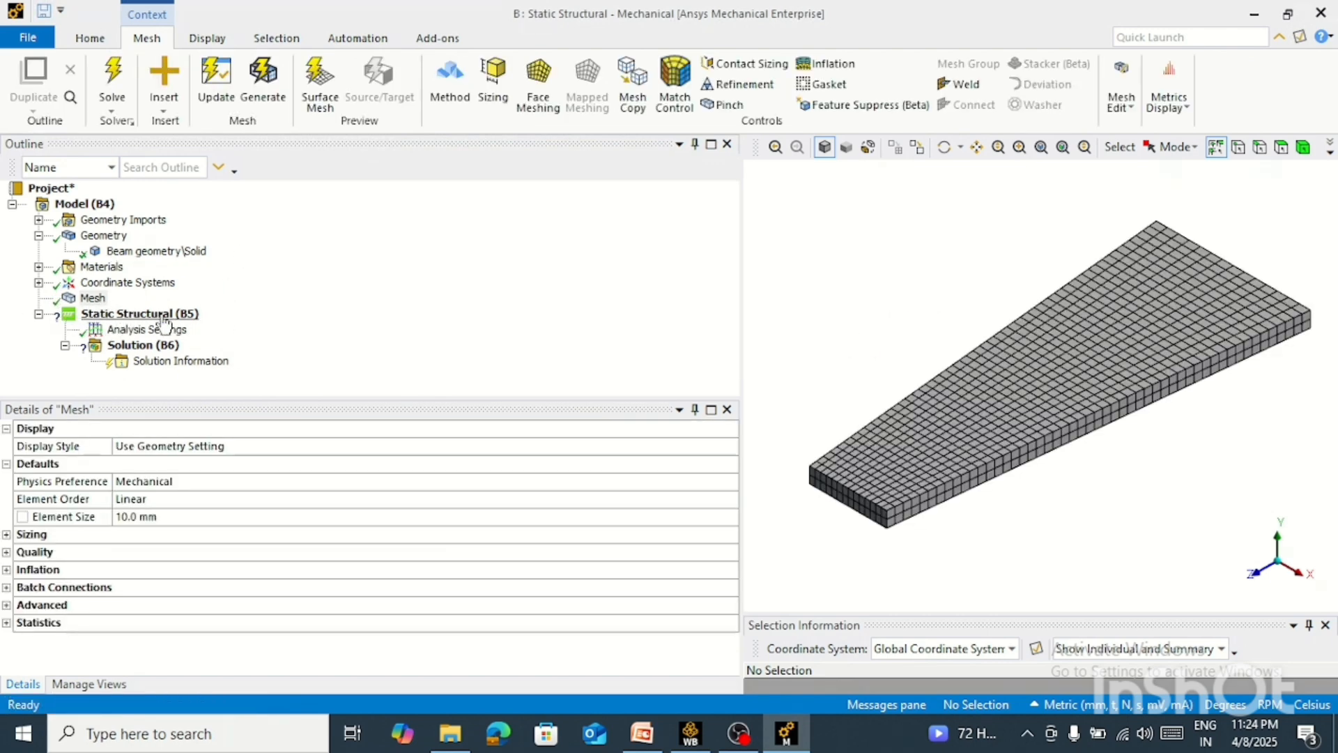
Insert a Fixed Support in the Static Structural analysis and apply it to the beam's wide end face
left_click(164, 317)
right_click(185, 317)
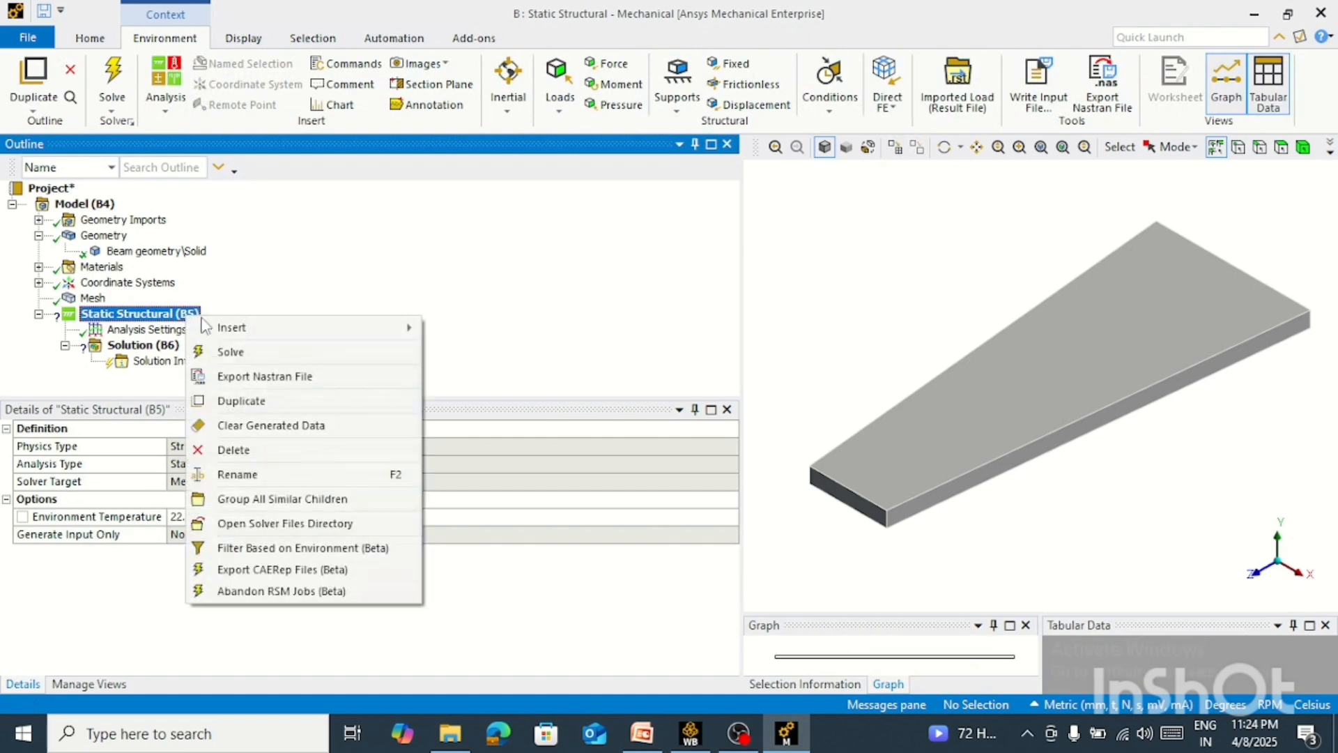
mouse_move(247, 330)
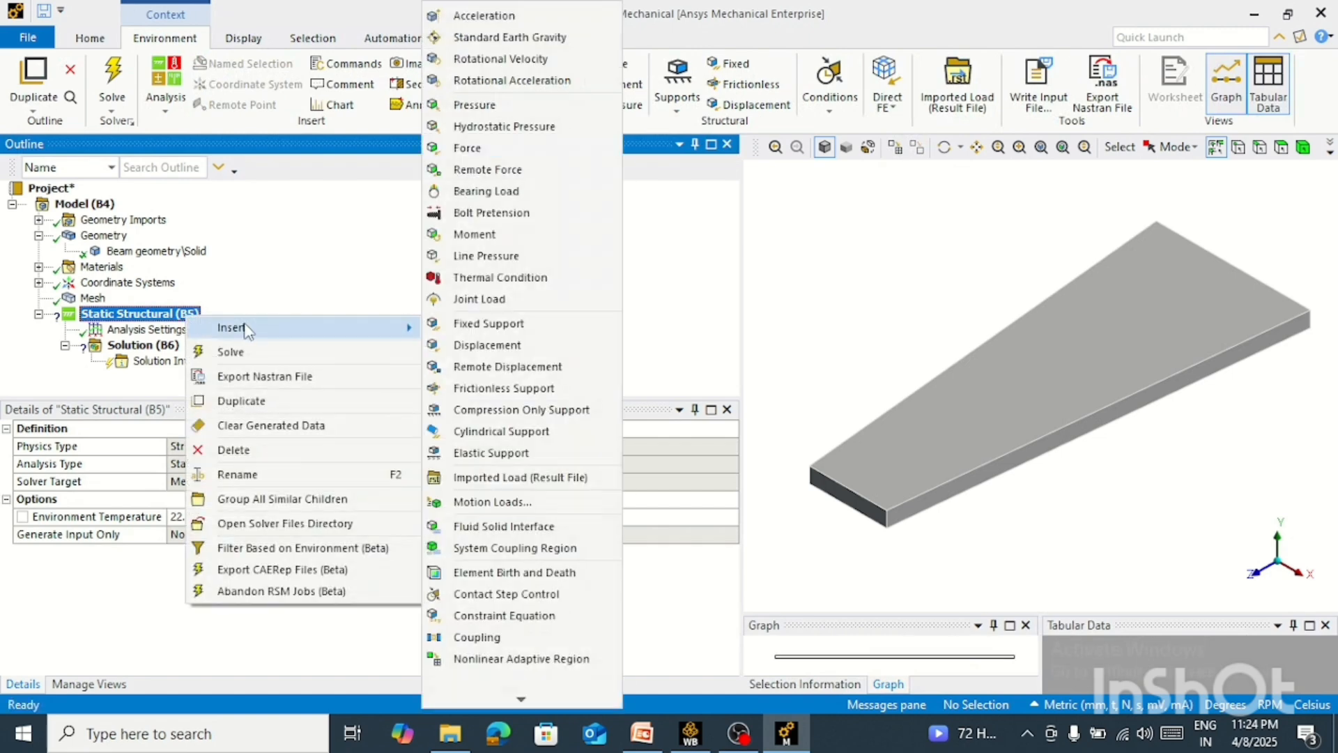
left_click(492, 325)
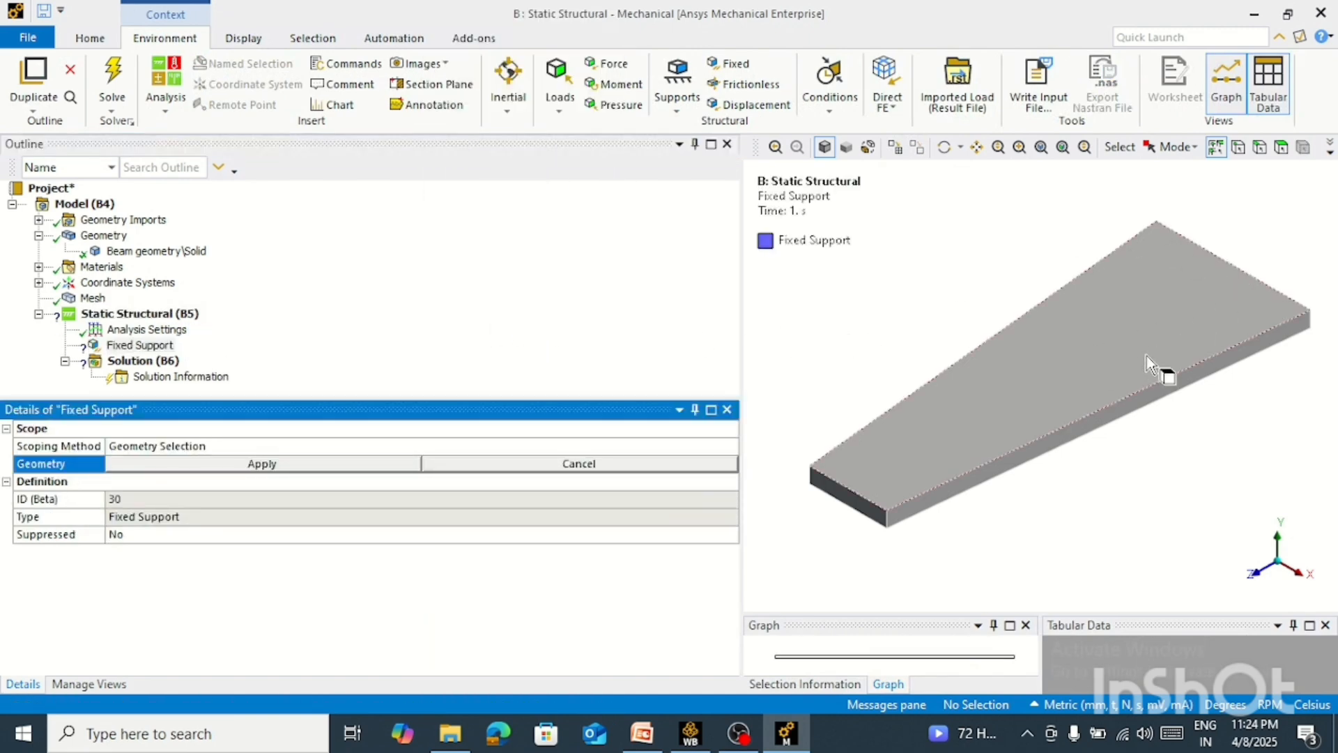
middle_click_drag(1164, 365, 875, 349)
left_click(1052, 404)
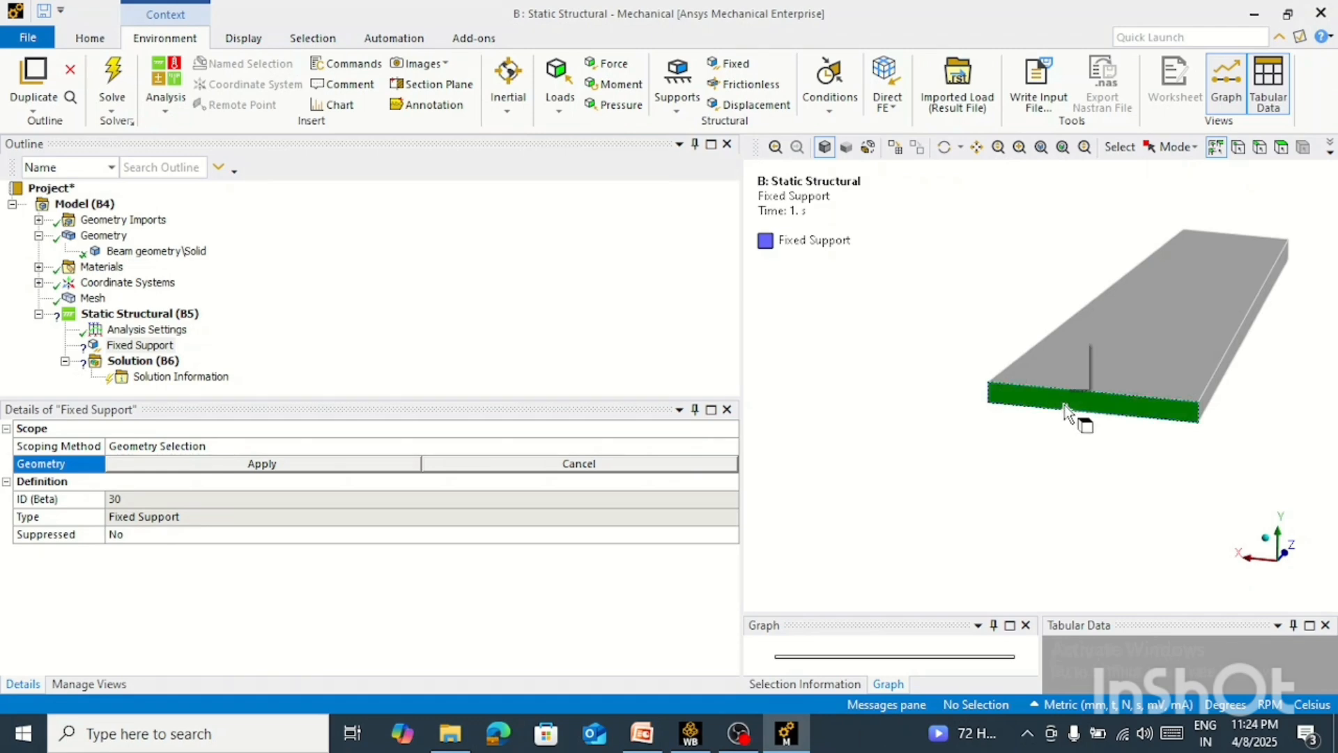
left_click(299, 465)
Select the beam's narrow end face and insert a Force load on it in the Static Structural analysis
middle_click_drag(1033, 457, 1007, 421)
middle_click_drag(1028, 376, 1150, 470)
scroll(862, 321, "up", 3)
middle_click_drag(862, 321, 926, 362)
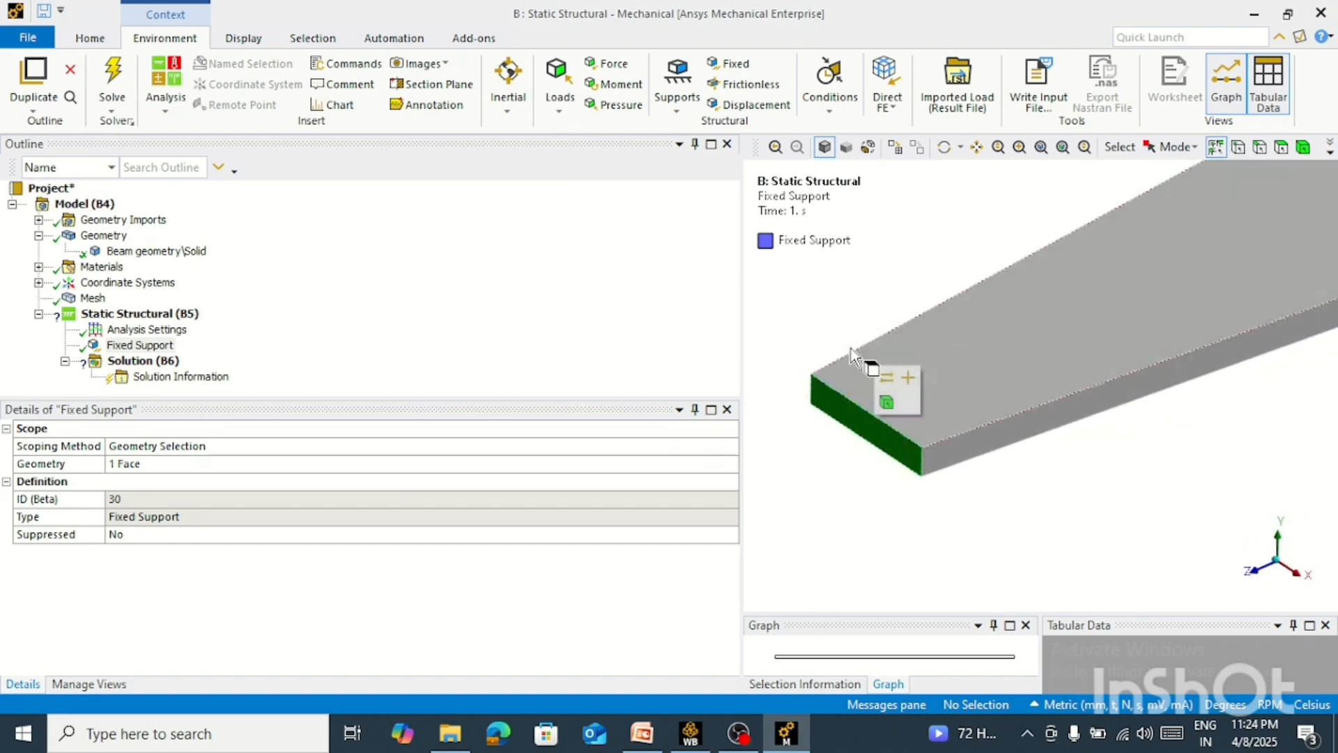
left_click(880, 432)
scroll(867, 326, "down", 5)
right_click_drag(1295, 204, 784, 513)
left_click(140, 314)
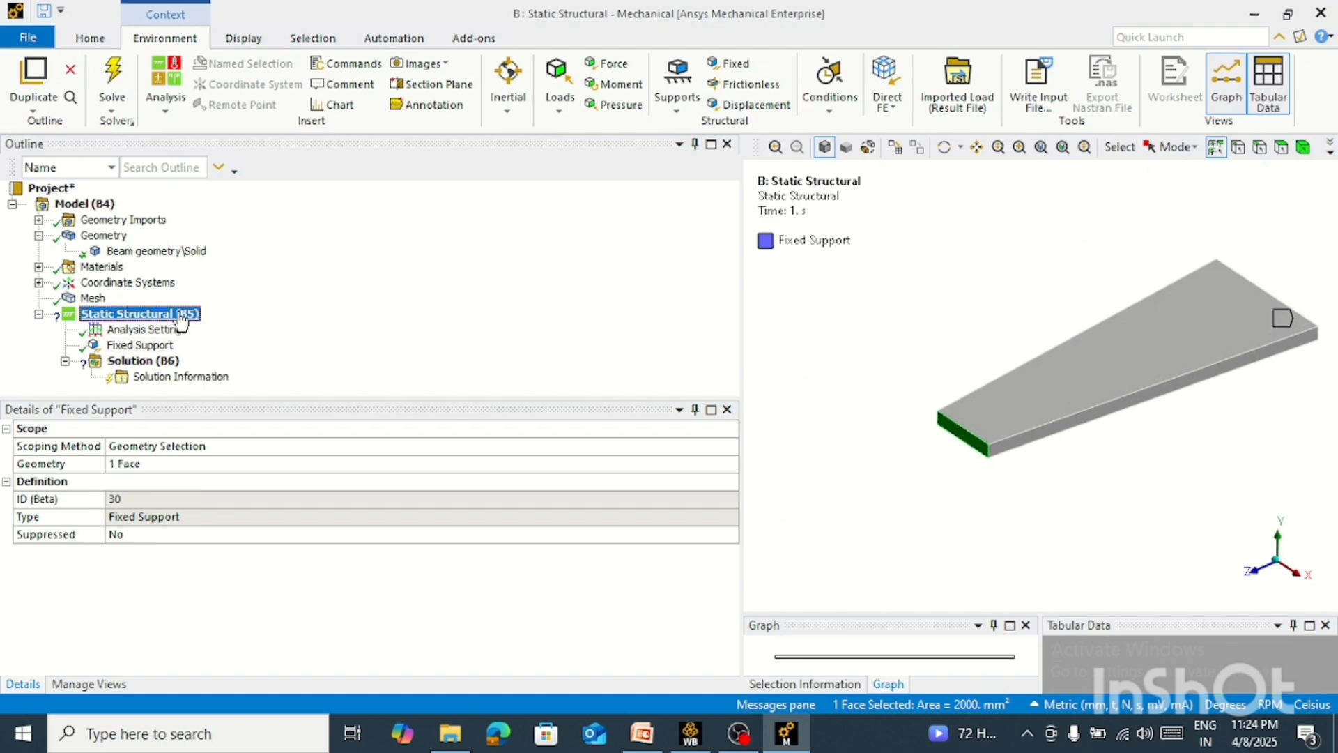
right_click(187, 315)
mouse_move(366, 328)
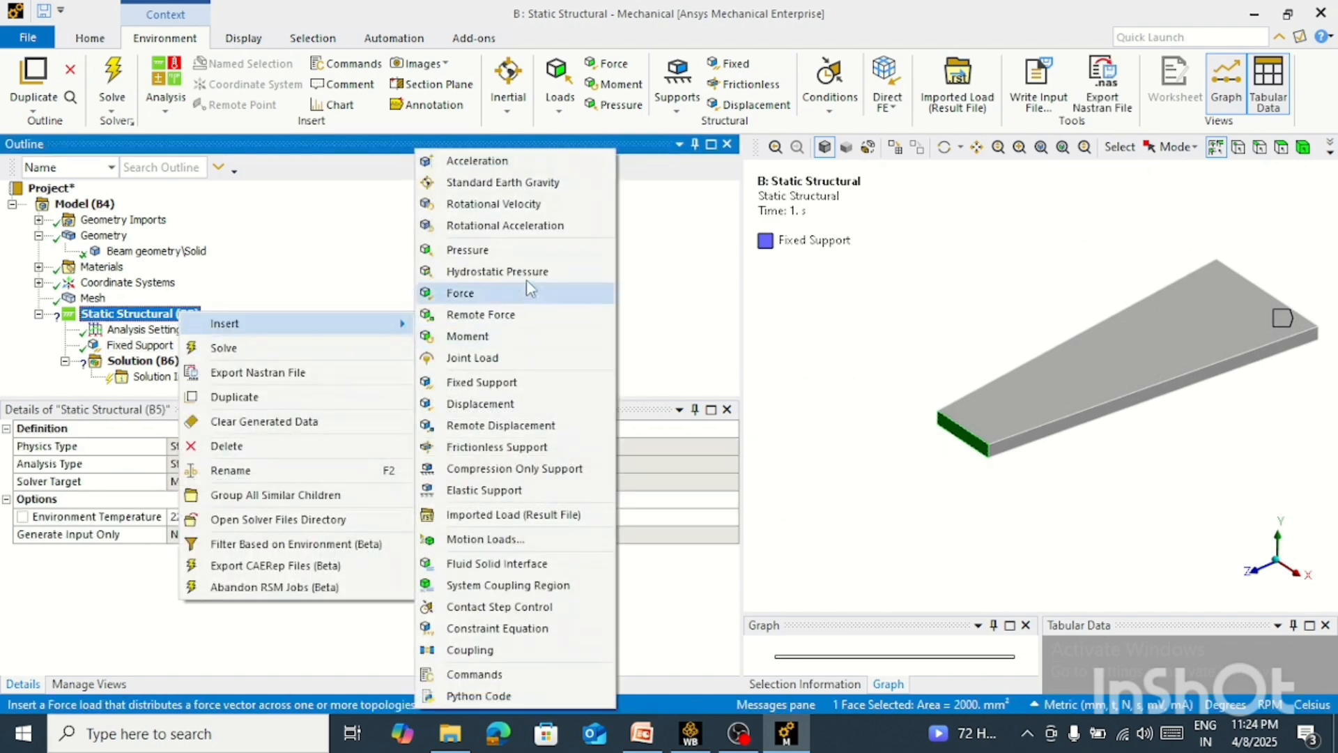
left_click(475, 296)
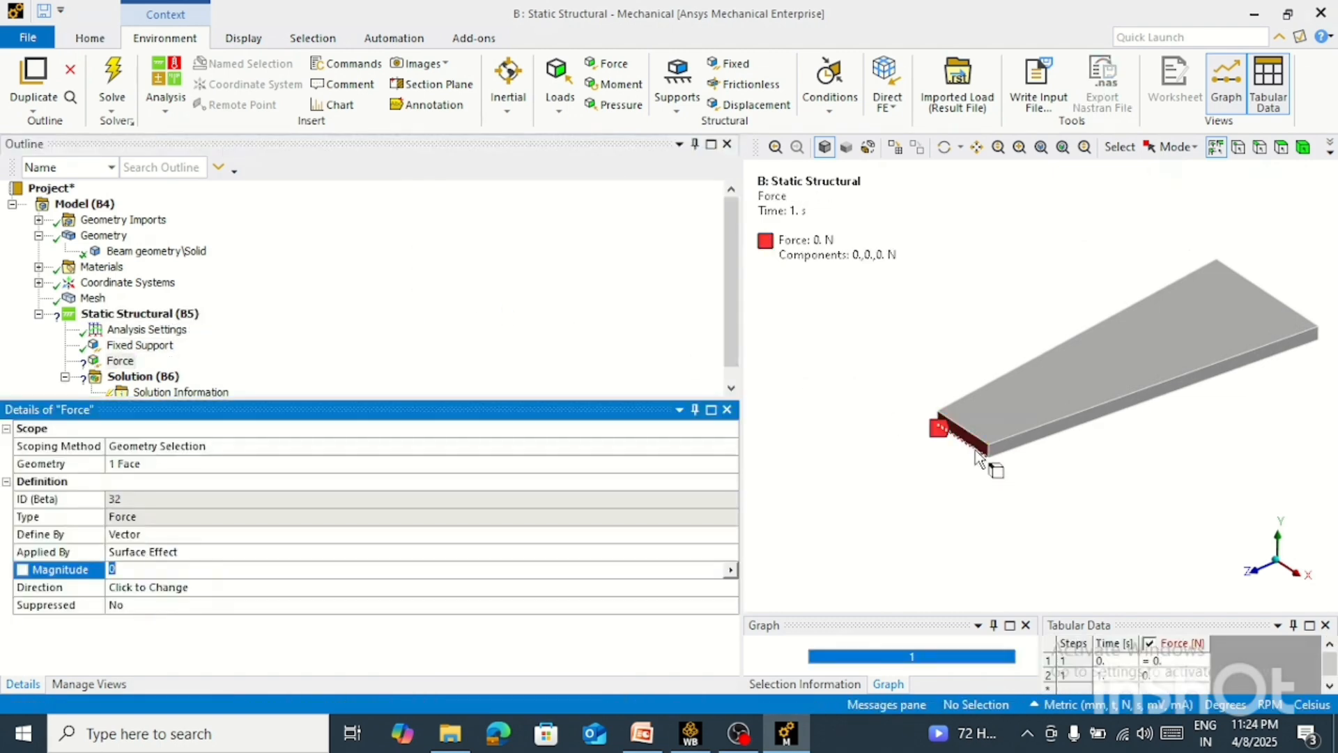
Examine the face the force is scoped to and the beam's orientation relative to the global axes in side view
scroll(1009, 418, "up", 5)
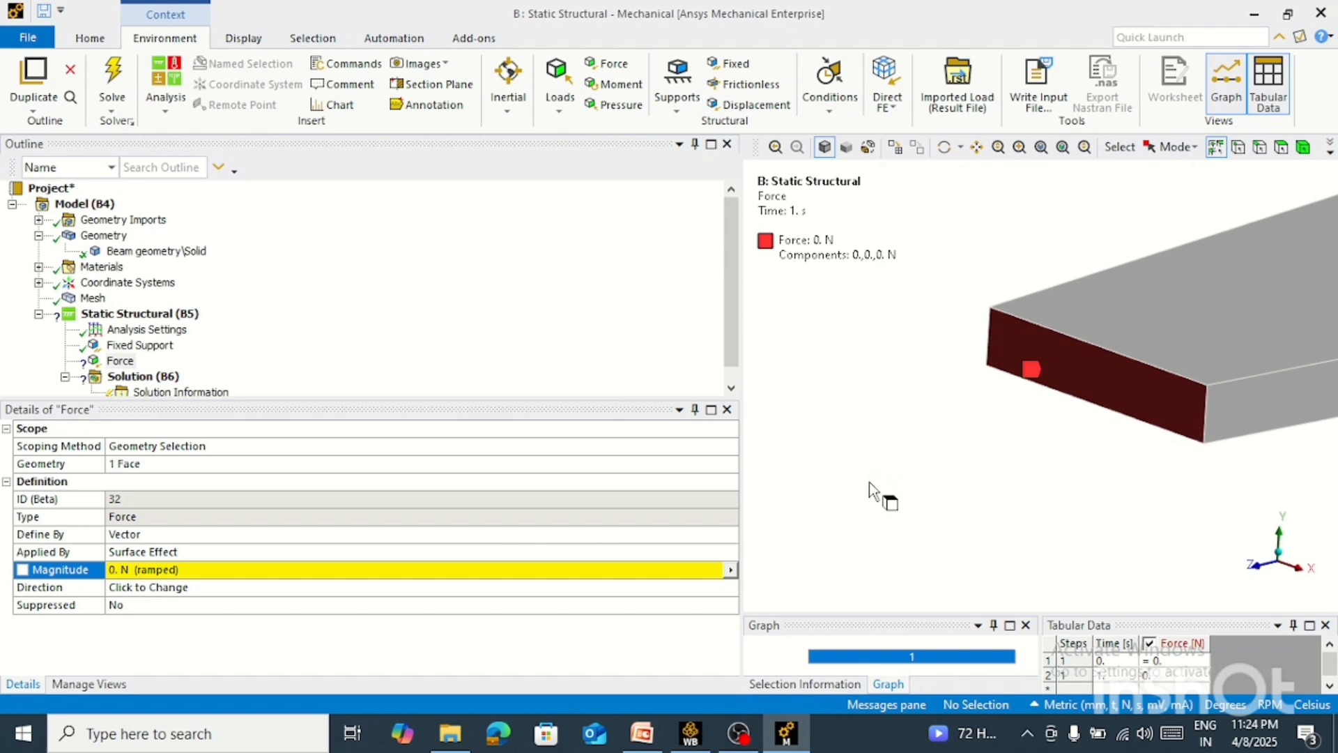
left_click(1103, 390)
left_click(161, 464)
left_click(155, 466)
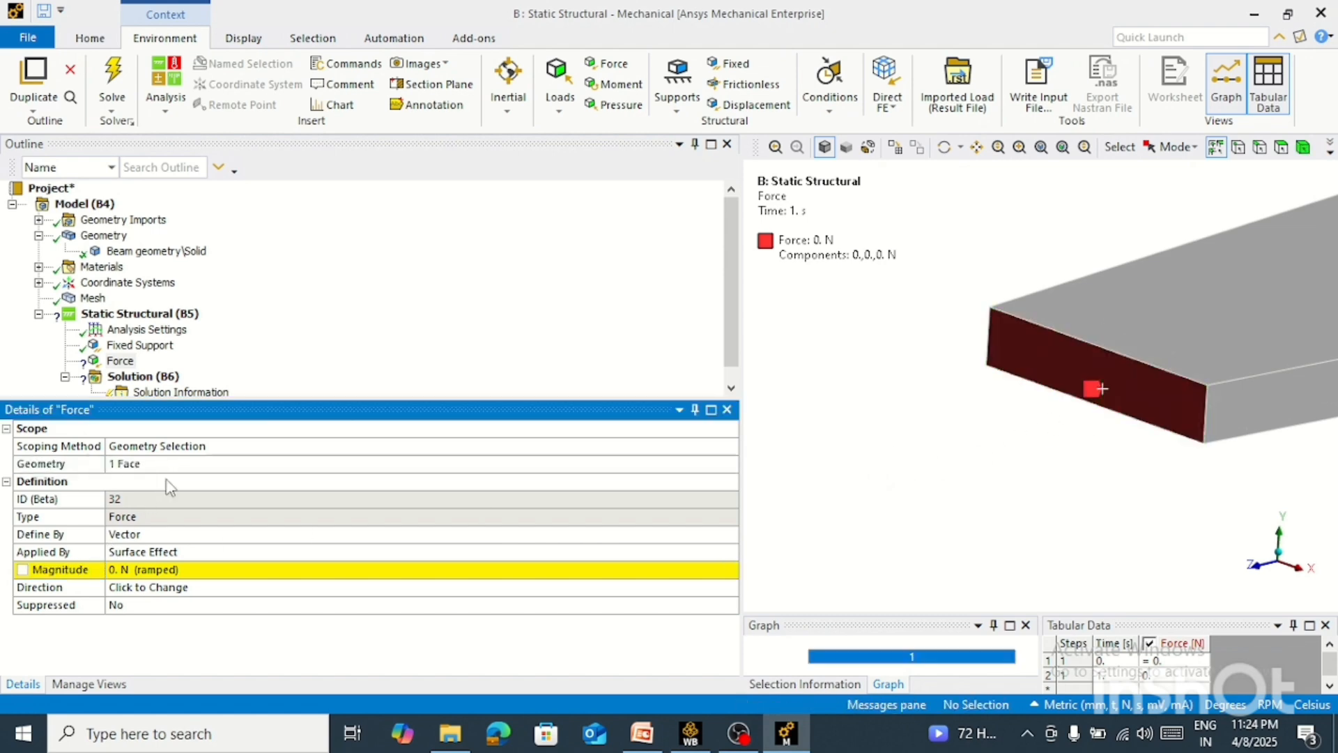
scroll(1011, 485, "down", 2)
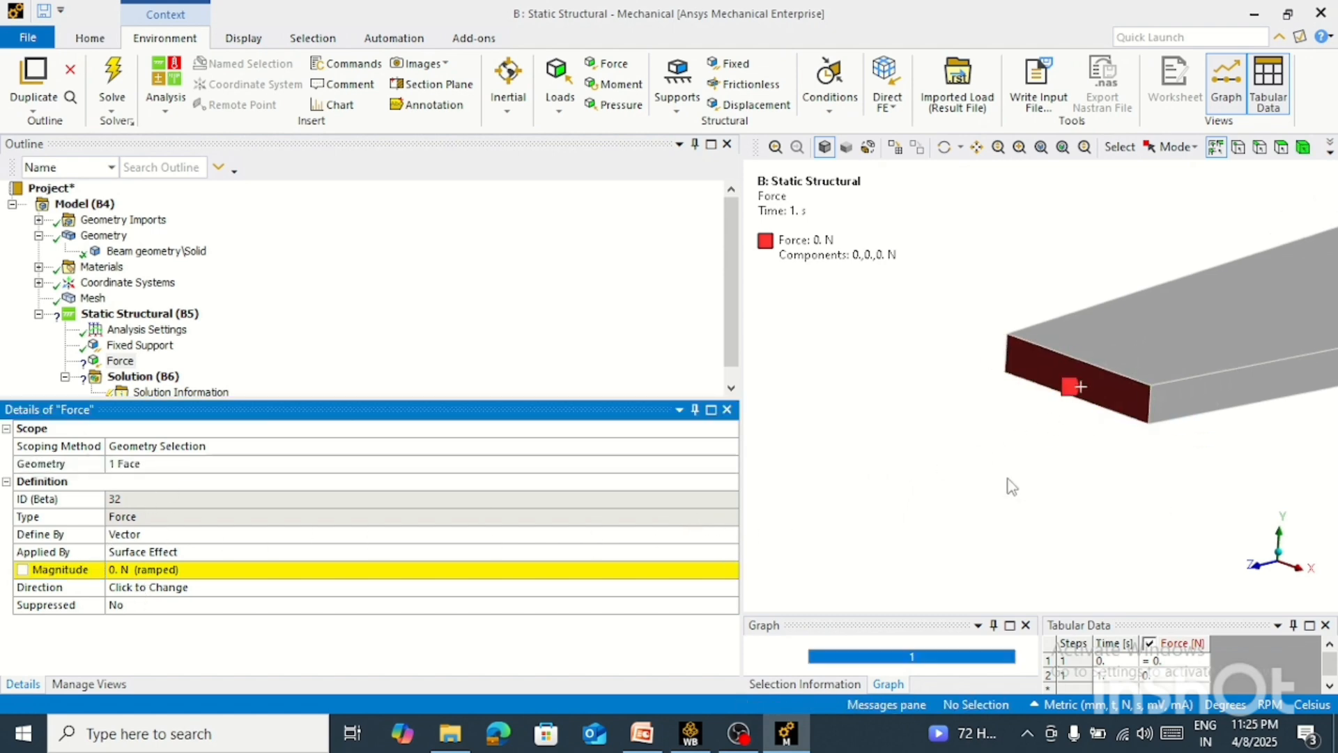
left_click(1307, 570)
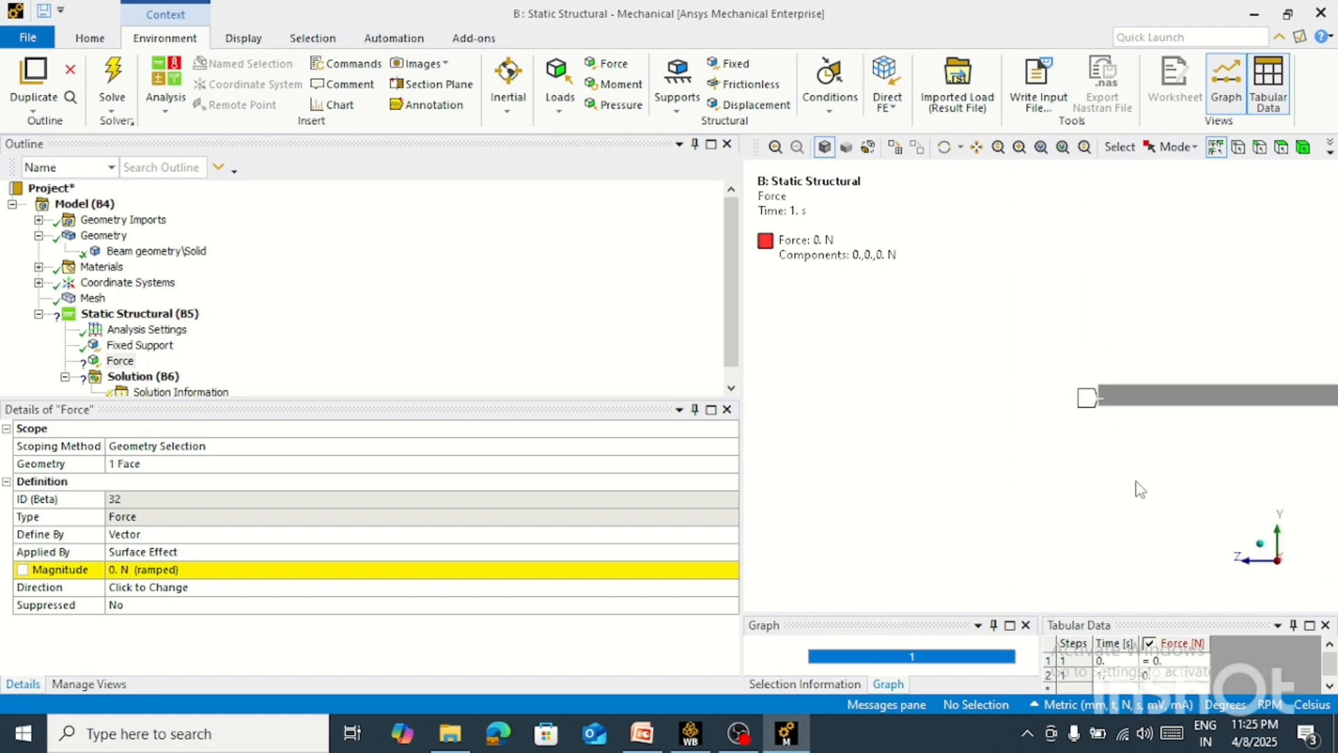
middle_click_drag(1315, 374, 1149, 596)
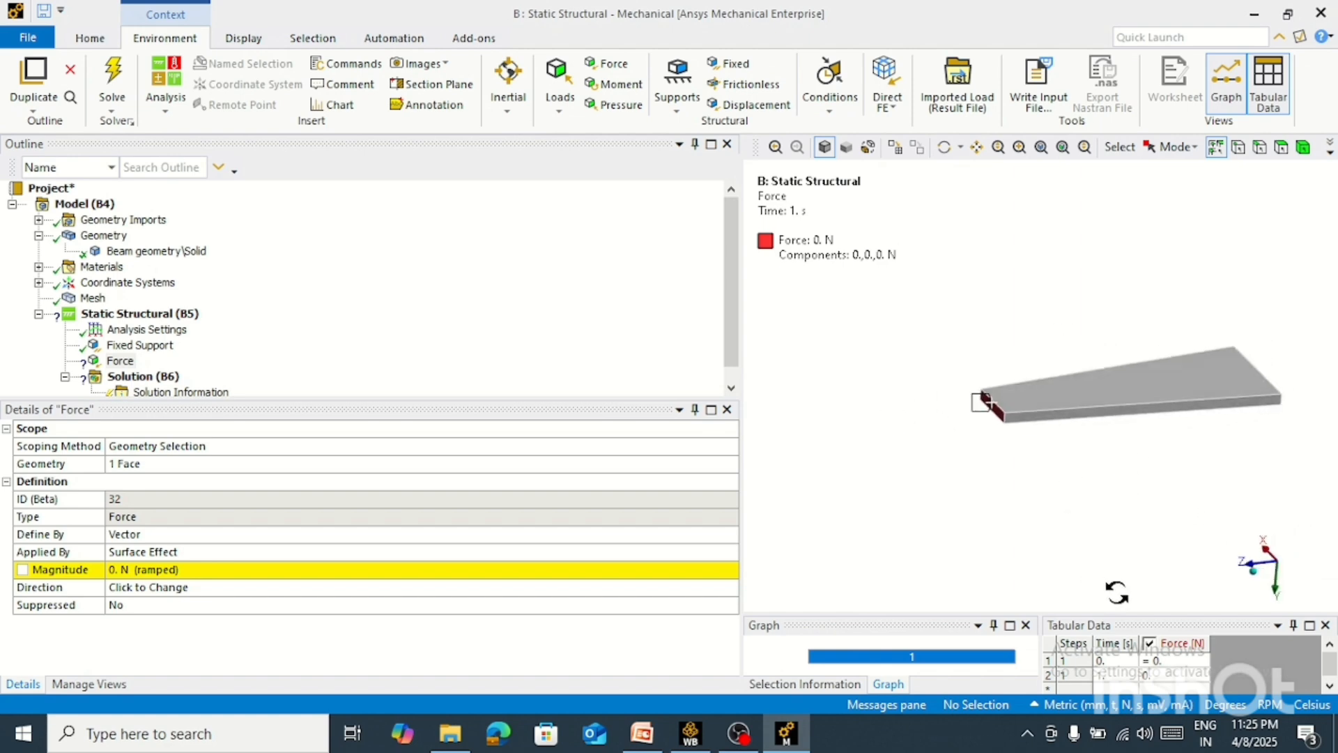
left_click(1297, 563)
right_click_drag(1295, 341, 895, 444)
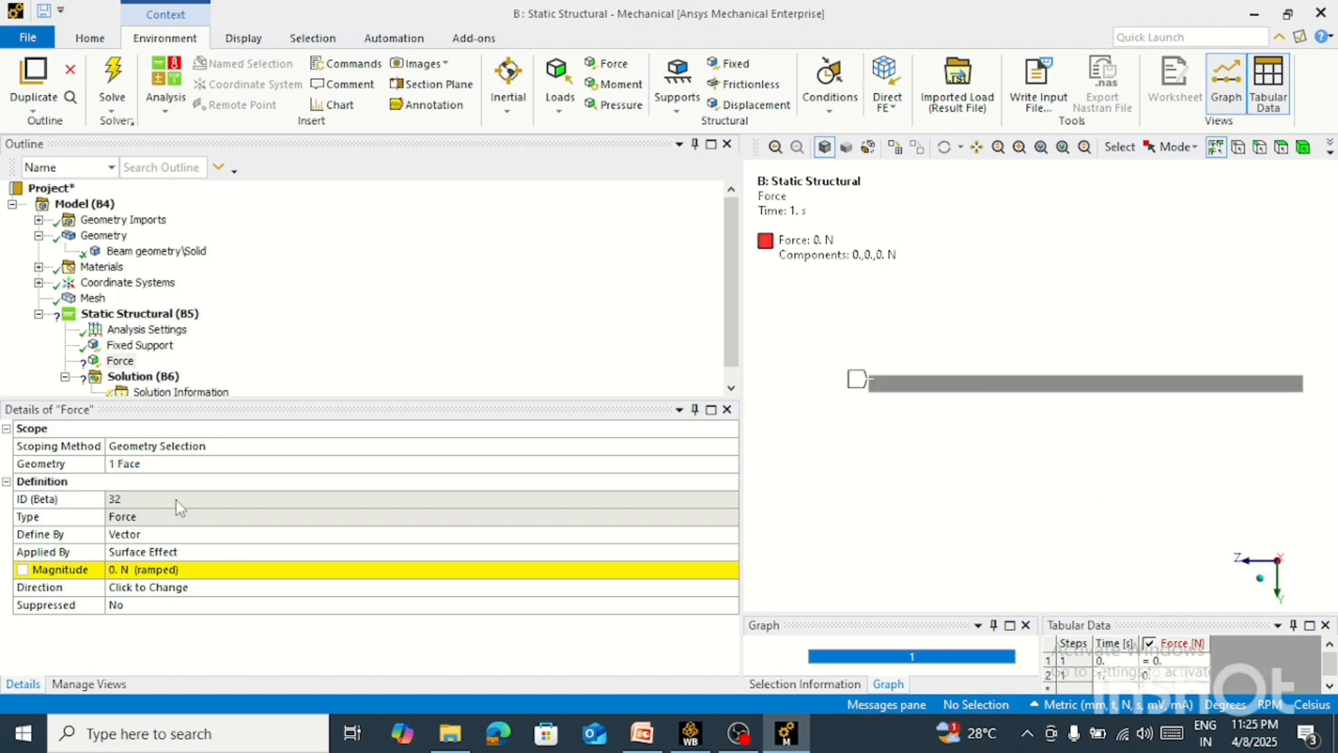
Define the force by Components and set its Y component to 500 N
left_click(161, 533)
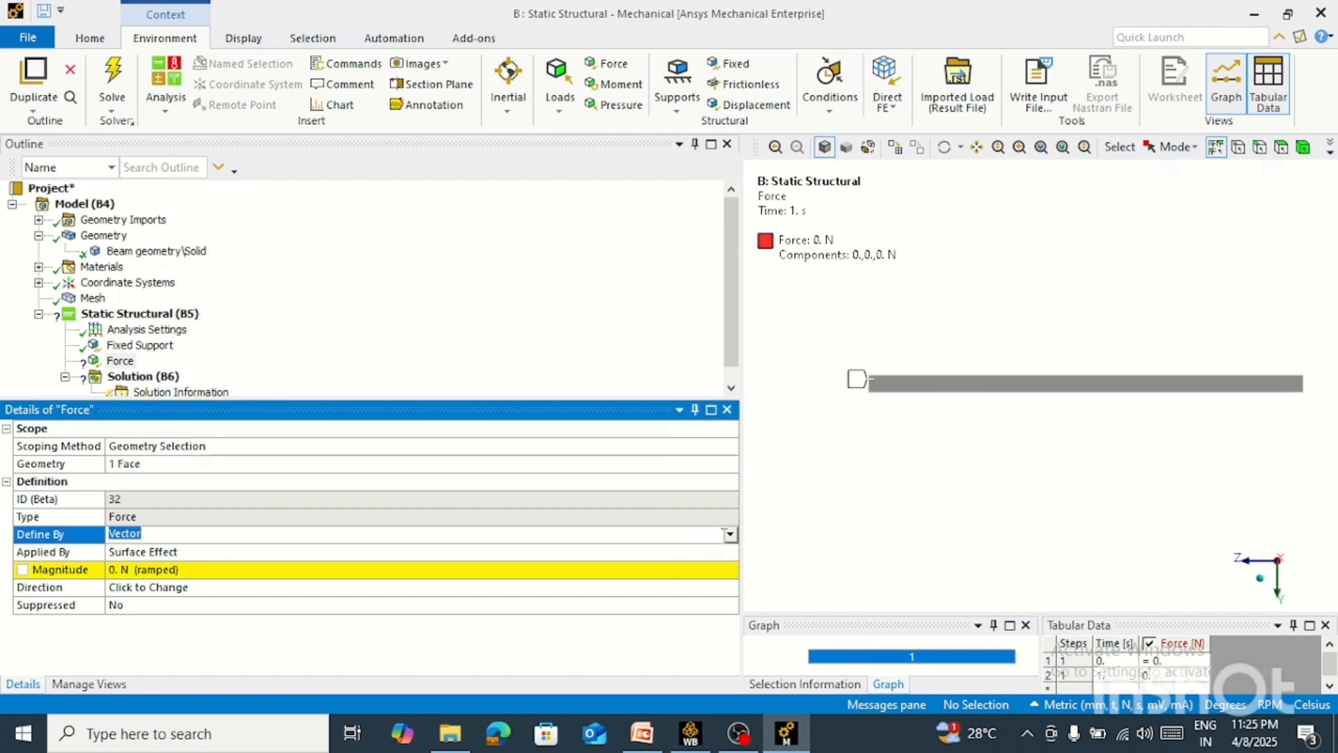
left_click(730, 534)
left_click(133, 552)
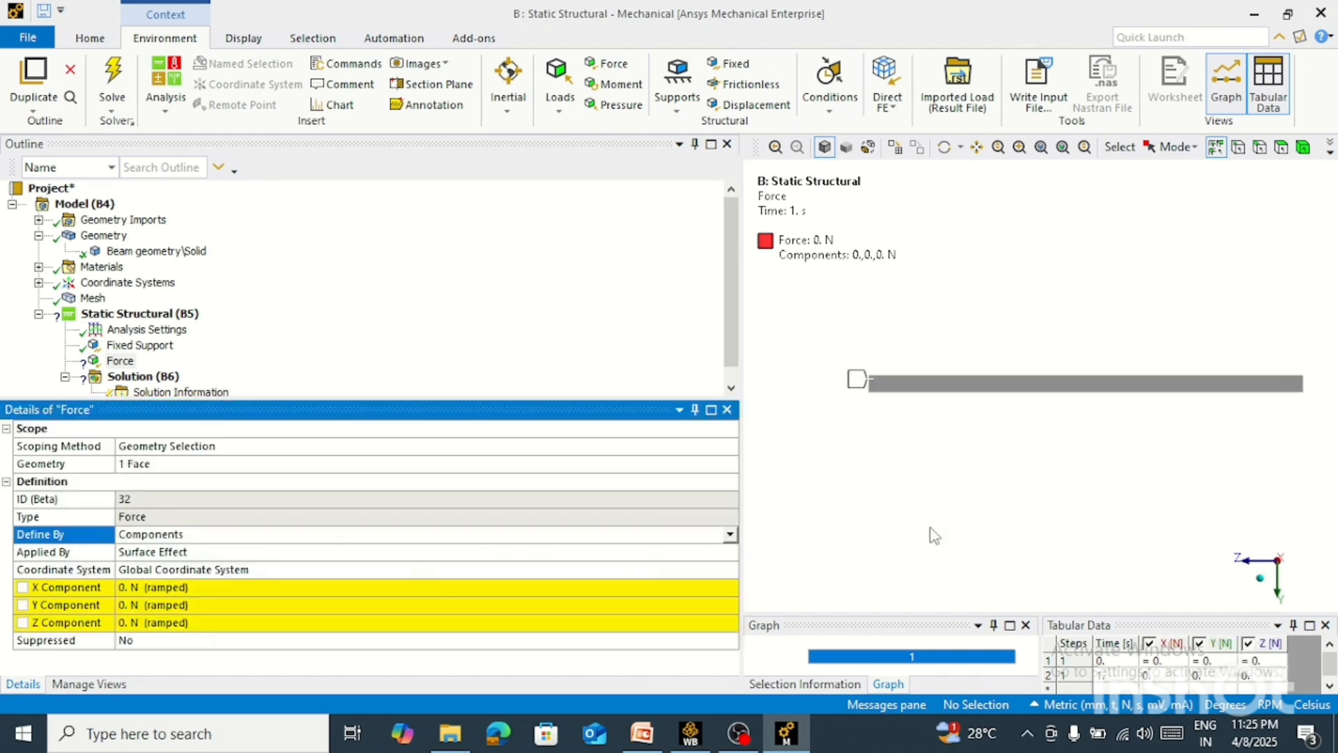
left_click(1061, 499)
left_click(167, 604)
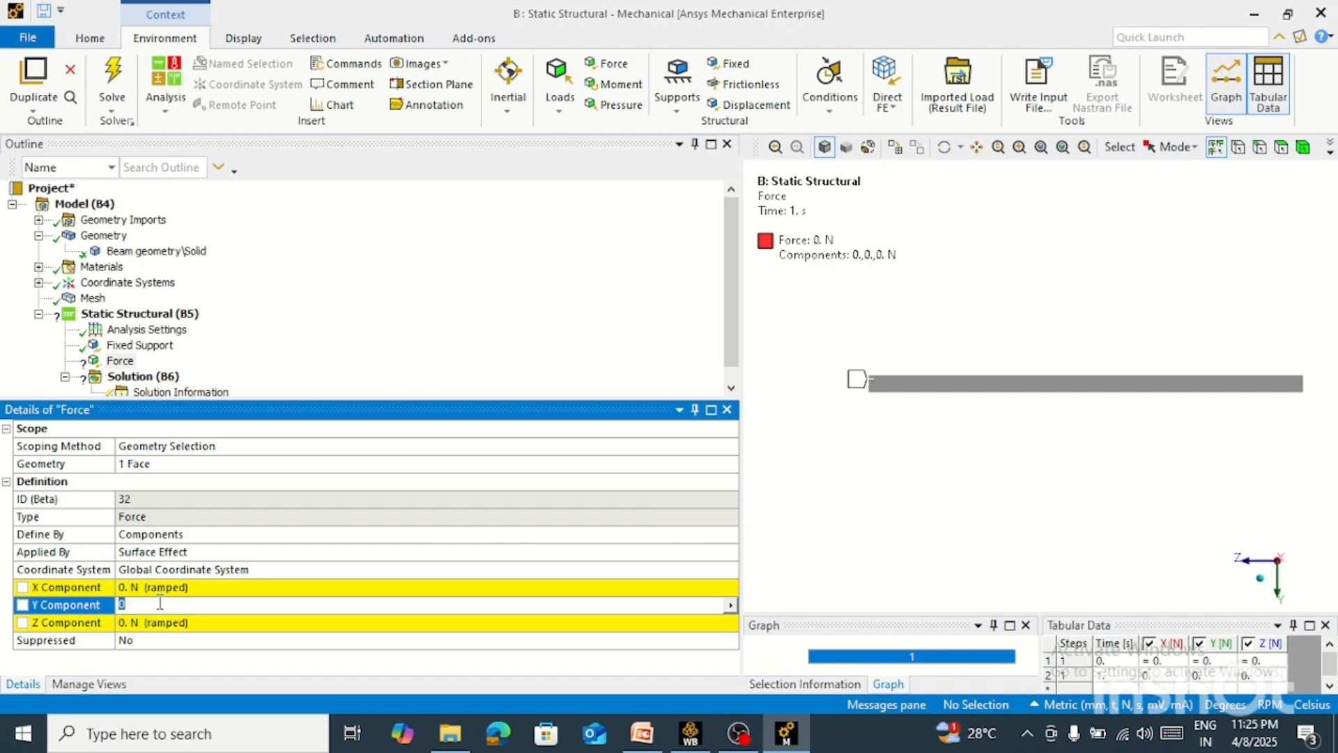
type("500")
key("Return")
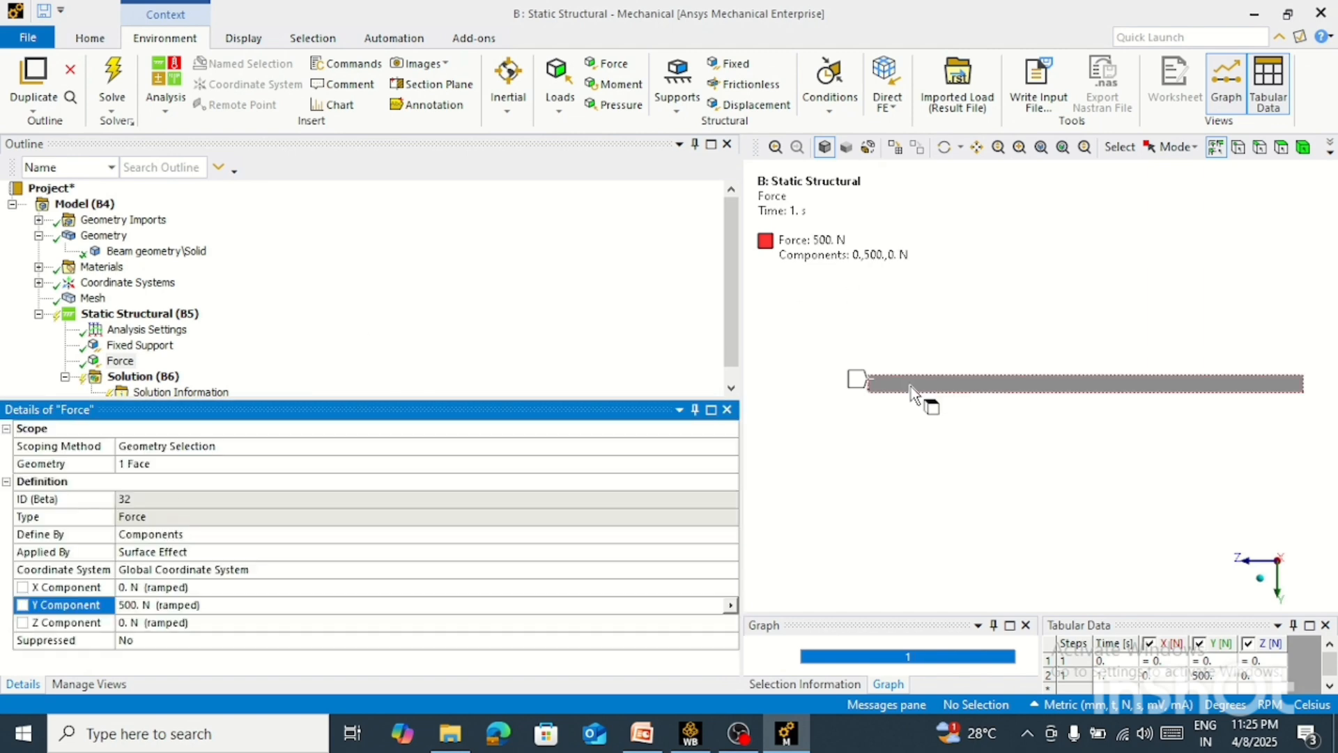
right_click_drag(897, 315, 783, 453)
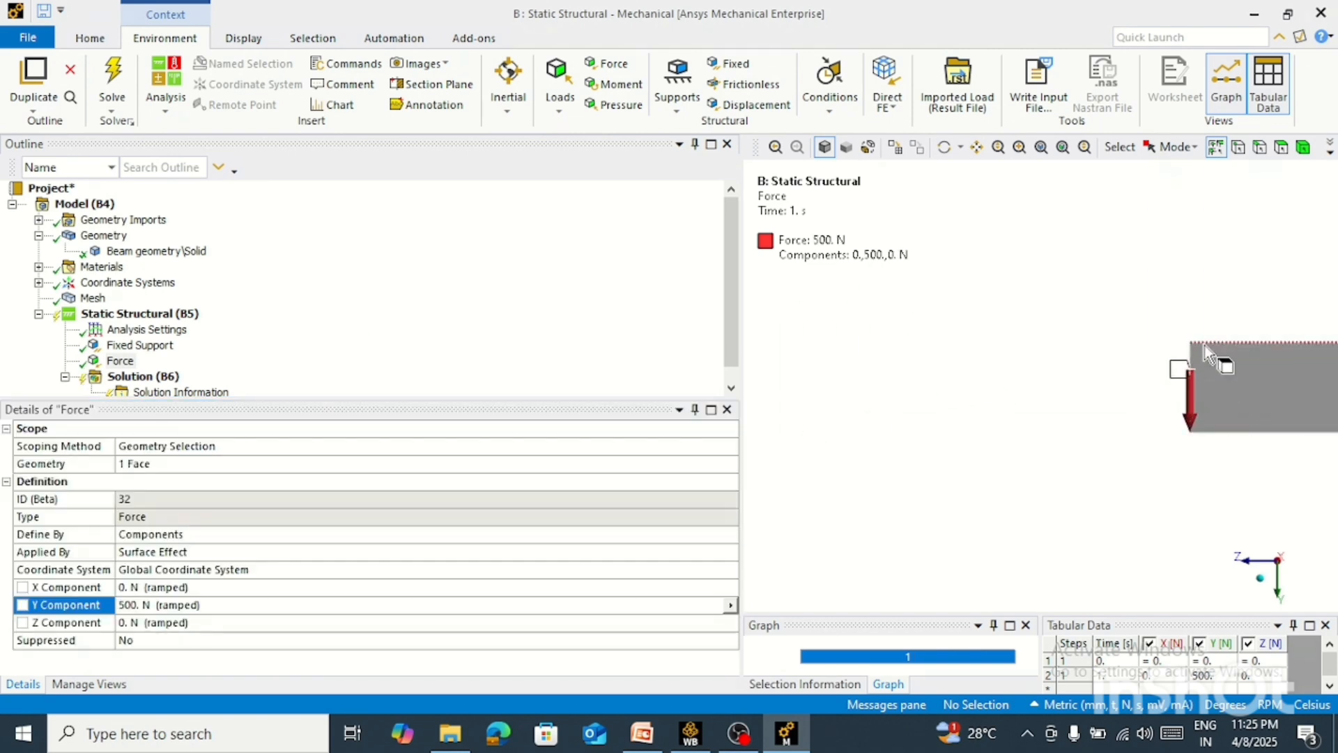
scroll(859, 409, "down", 2)
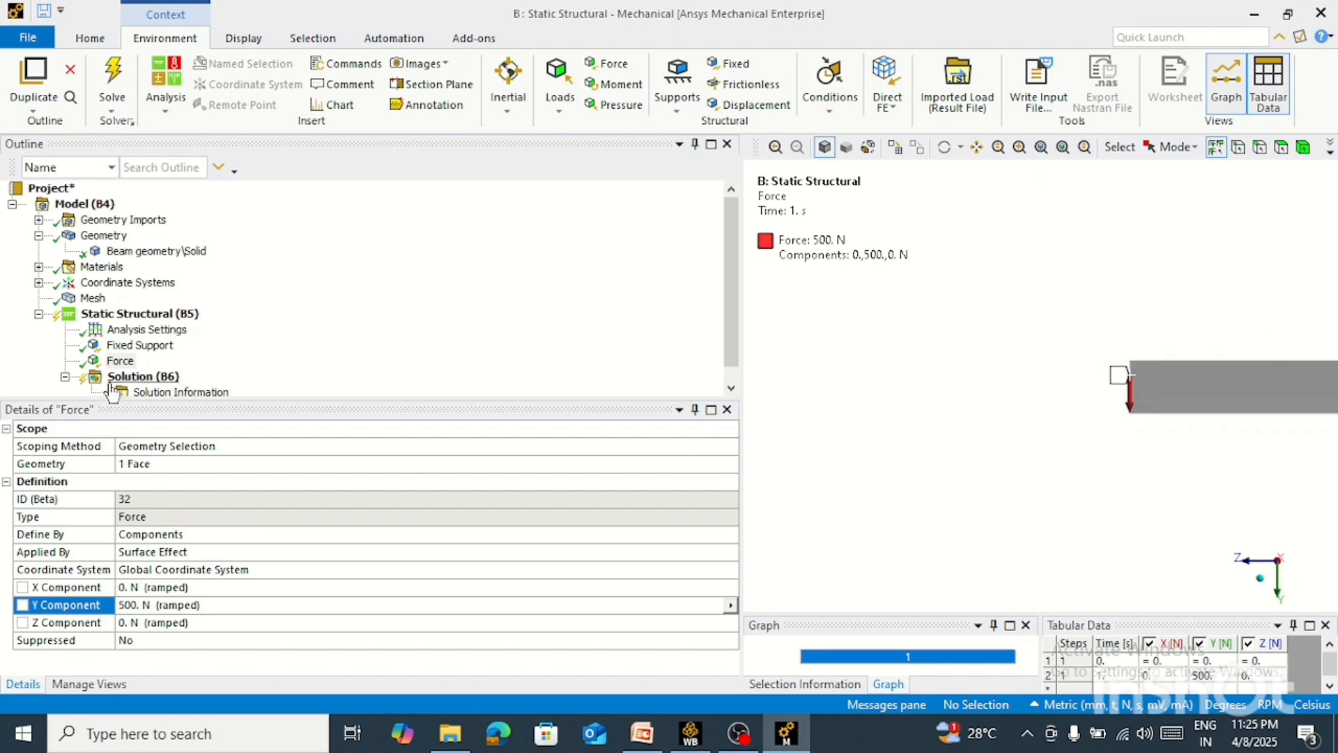
Insert a Standard Earth Gravity load in the Static Structural analysis
left_click(159, 319)
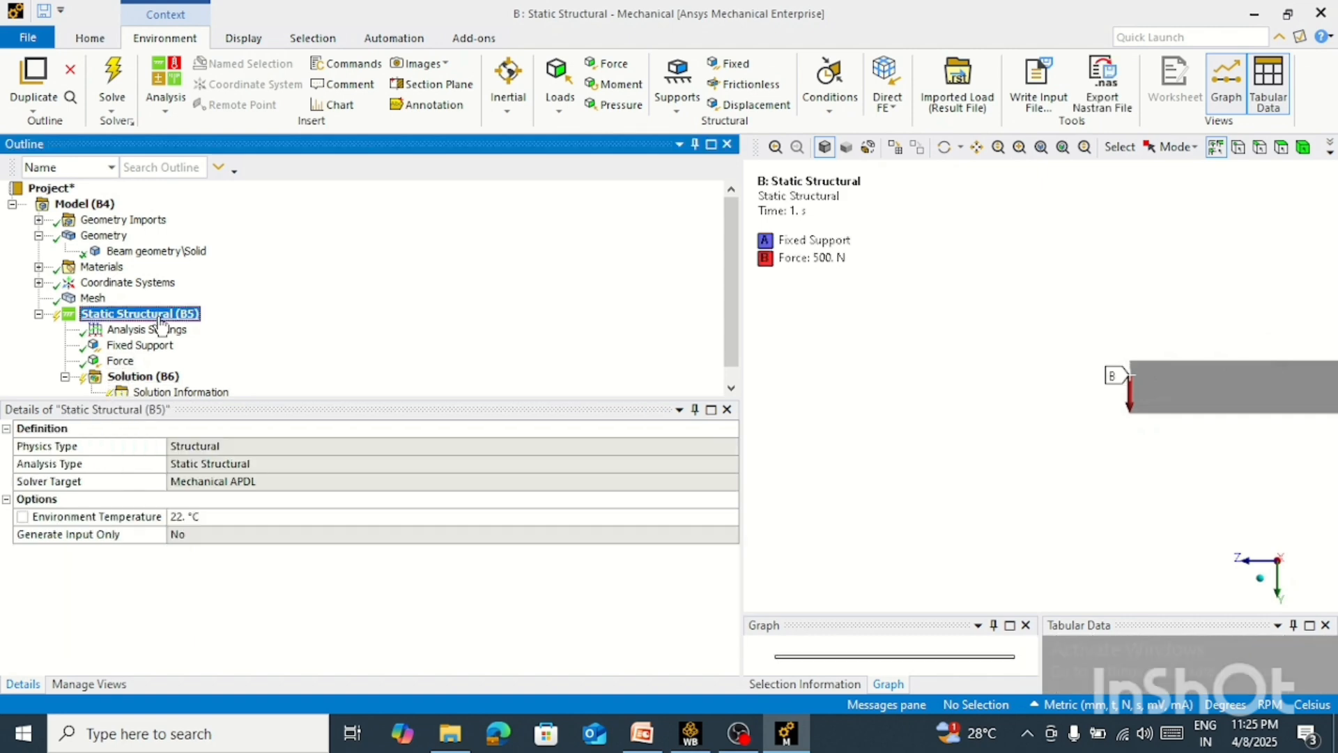
right_click(160, 319)
mouse_move(224, 334)
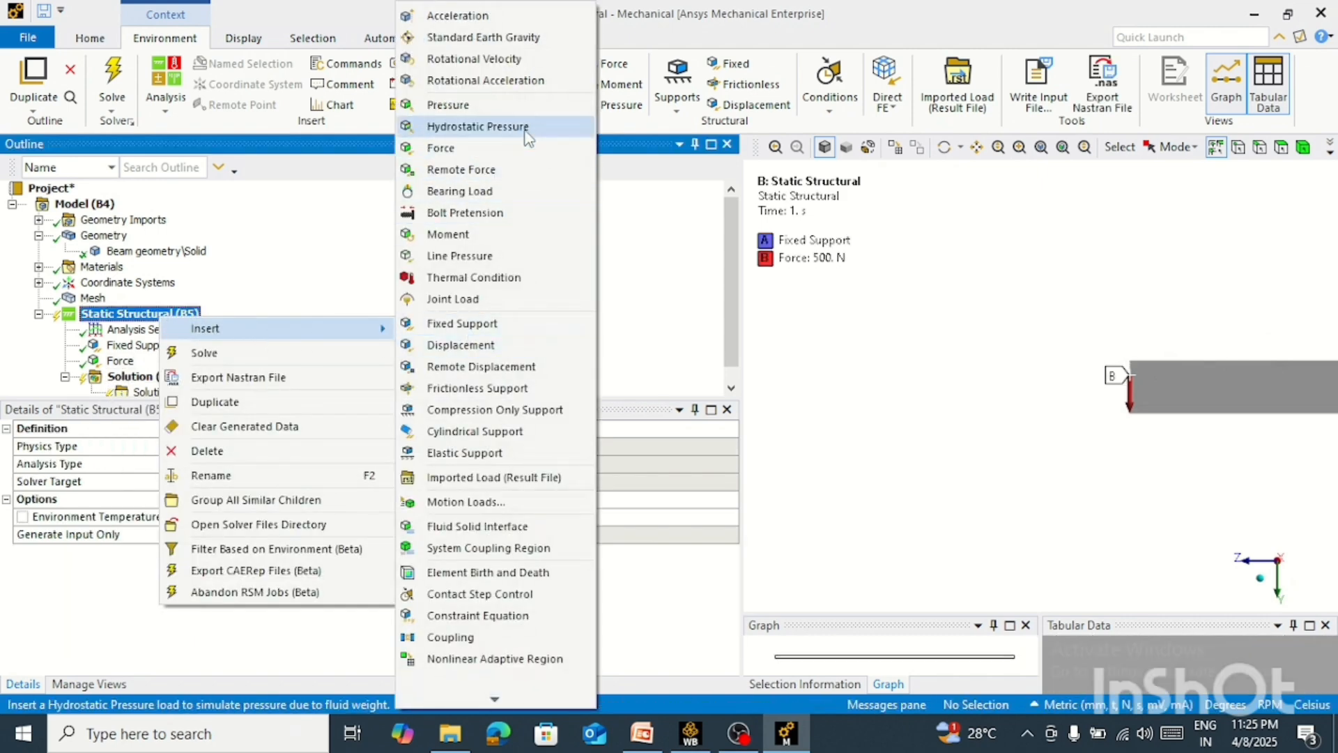
left_click(488, 37)
scroll(891, 328, "down", 5)
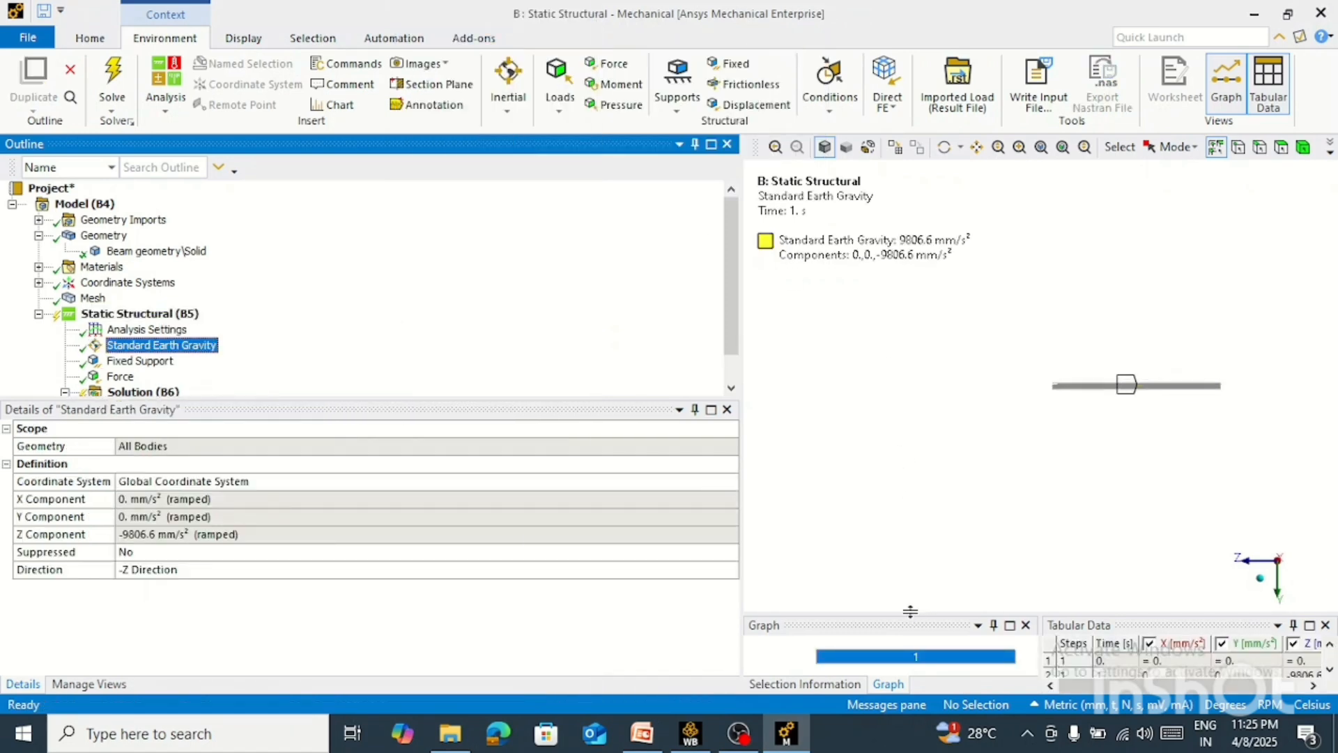
Set the direction of the Standard Earth Gravity load to +Y Direction
left_click_drag(910, 611, 910, 516)
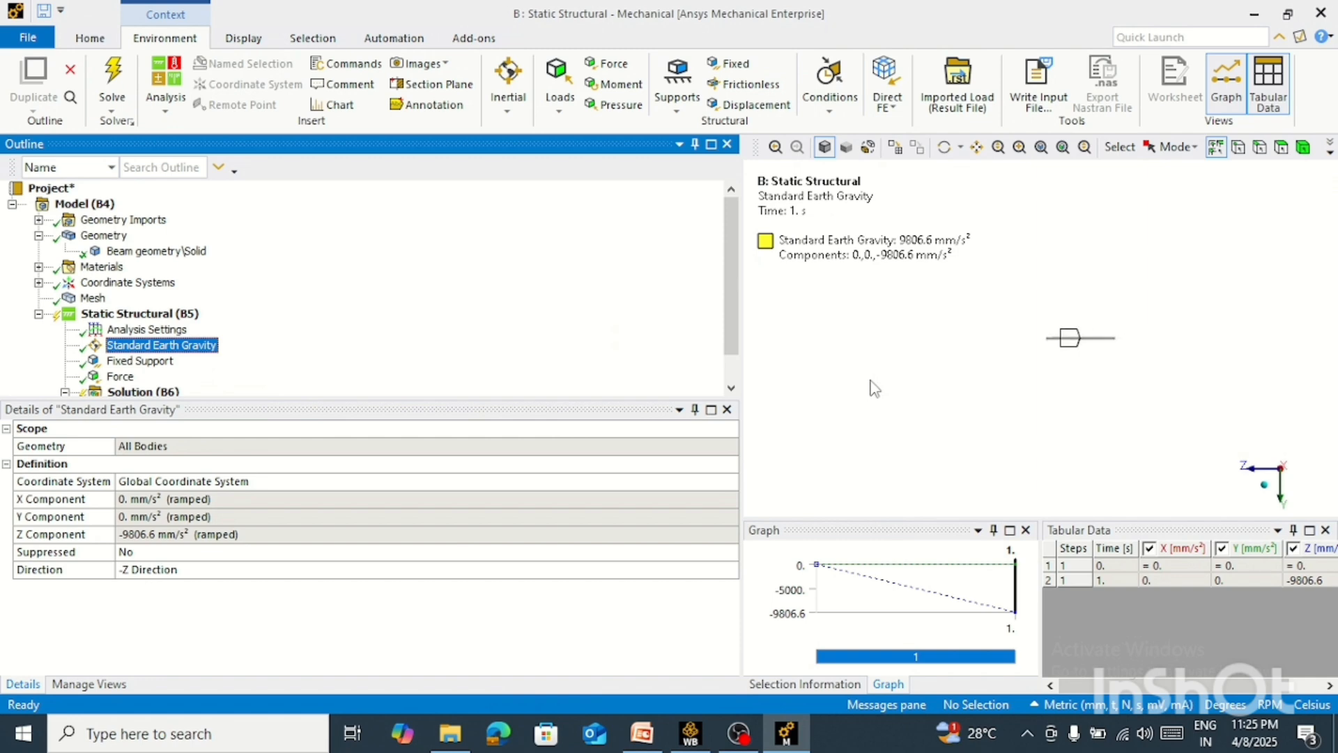
right_click_drag(1181, 265, 948, 382)
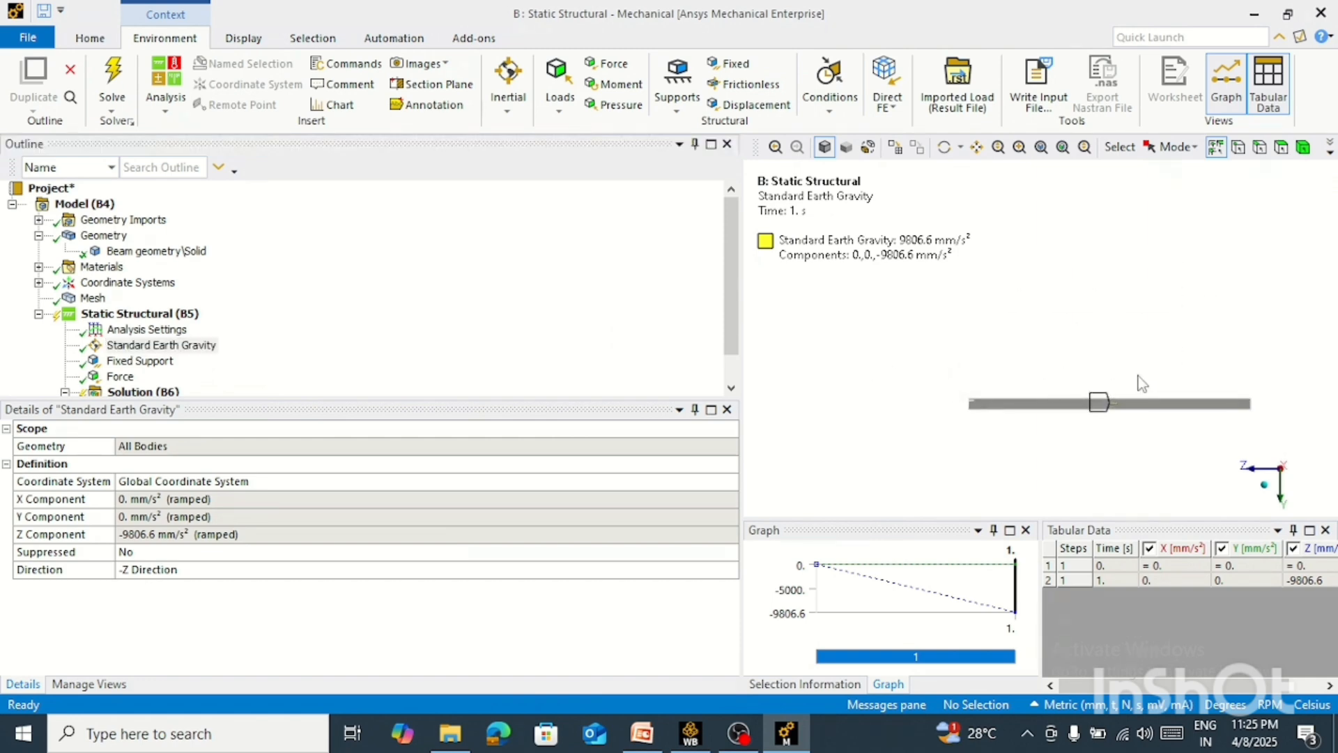
right_click_drag(1322, 354, 889, 439)
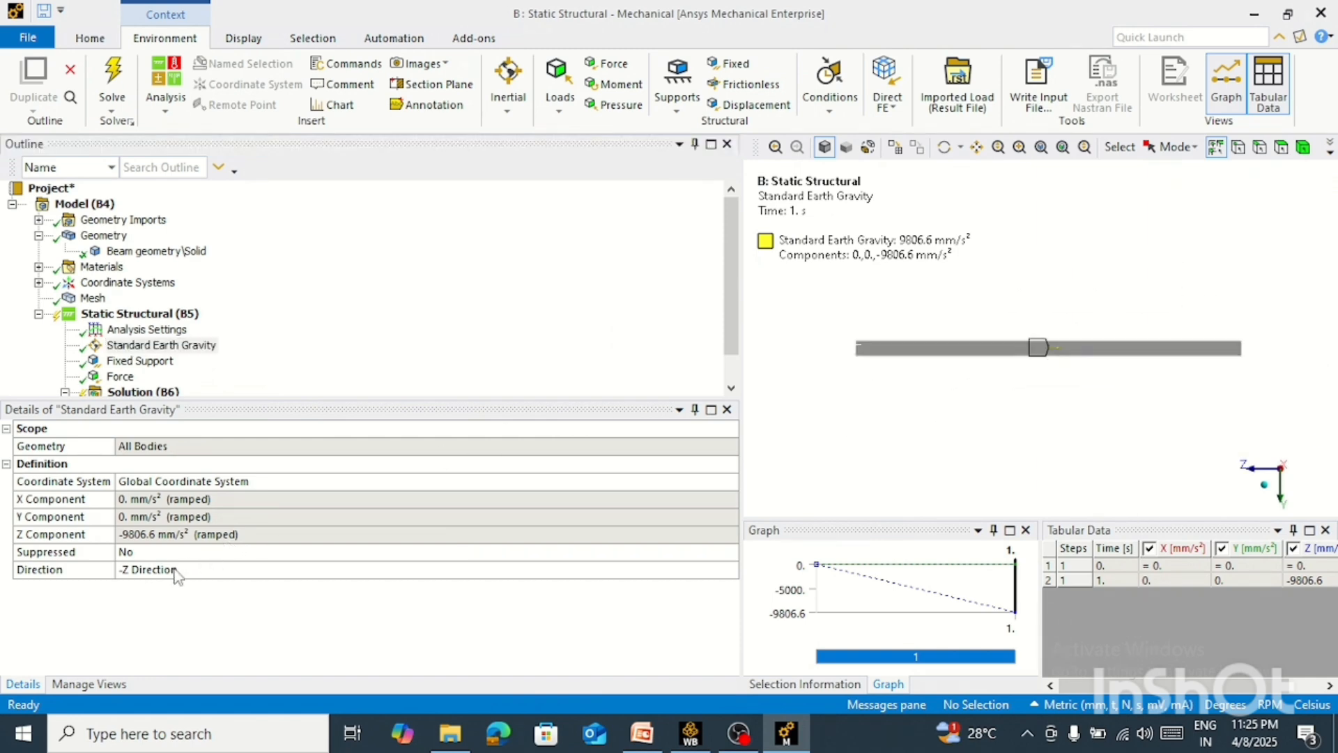
left_click(275, 576)
left_click(730, 570)
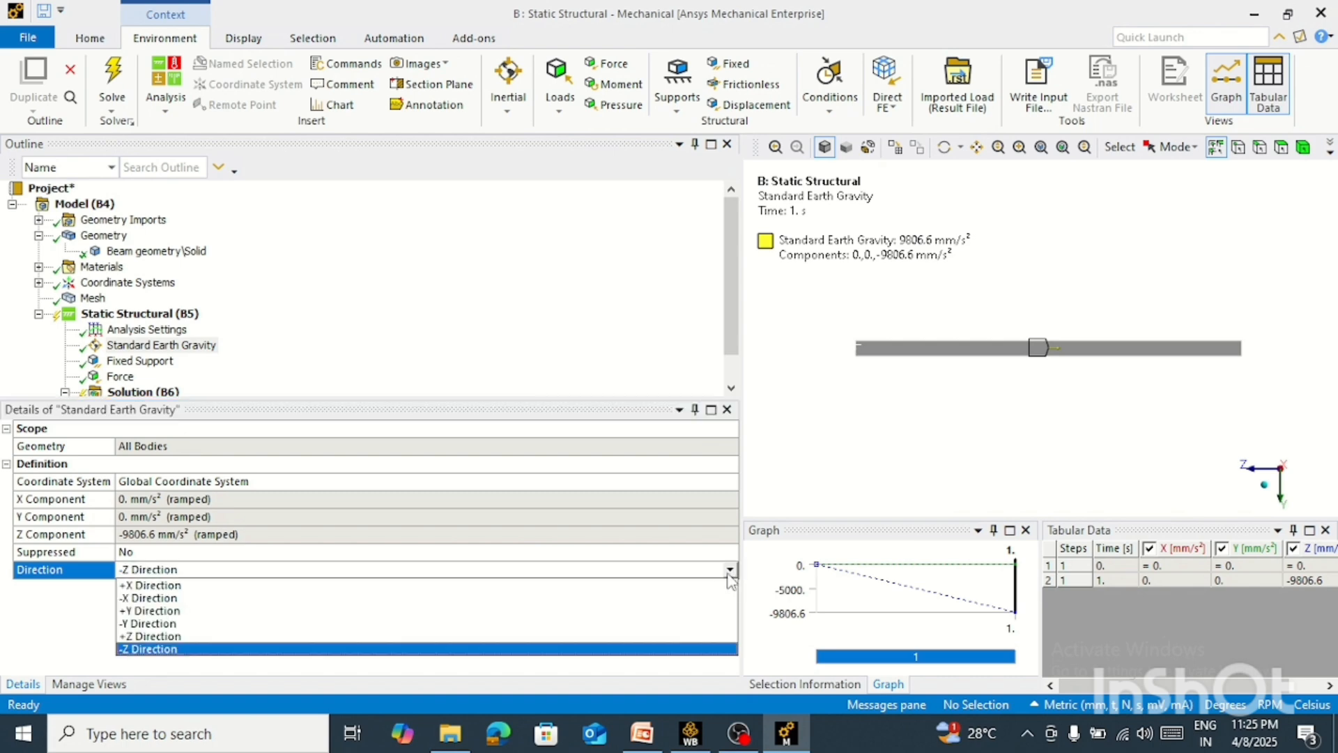
left_click(151, 612)
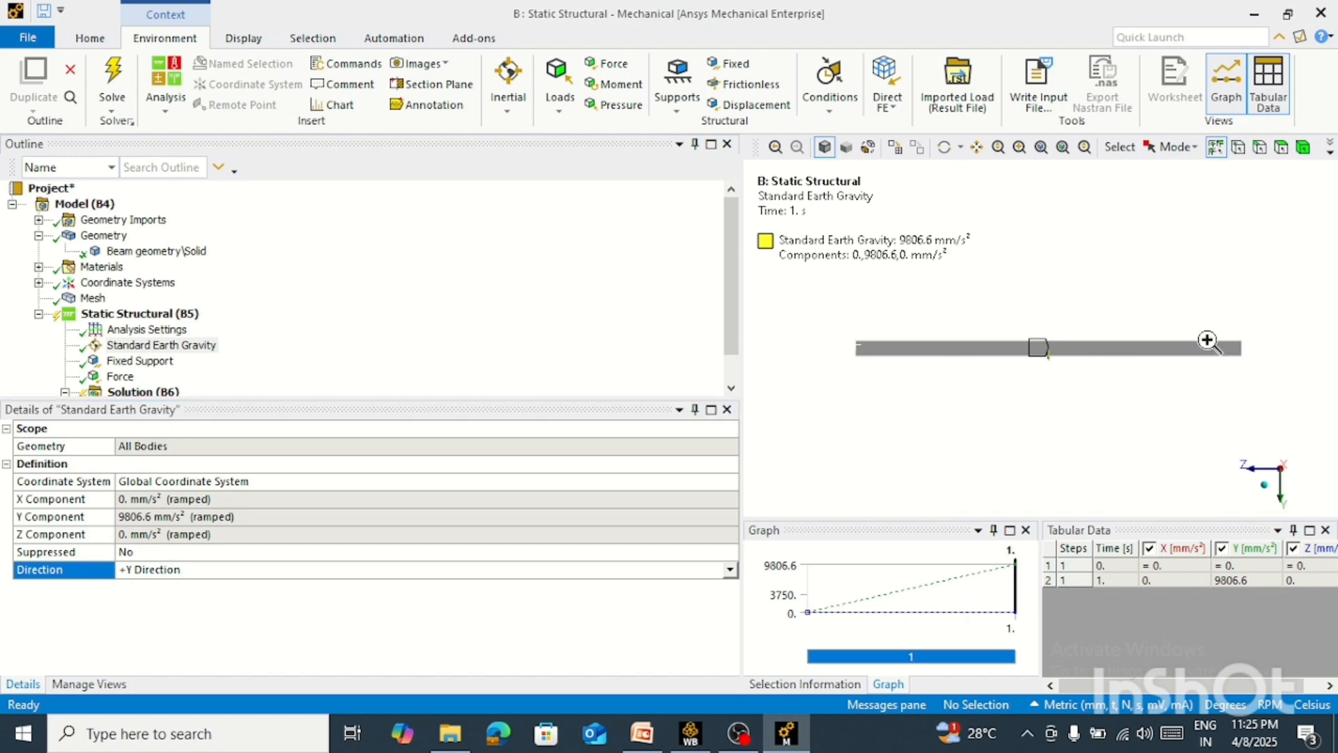
middle_click_drag(1207, 338, 1004, 411)
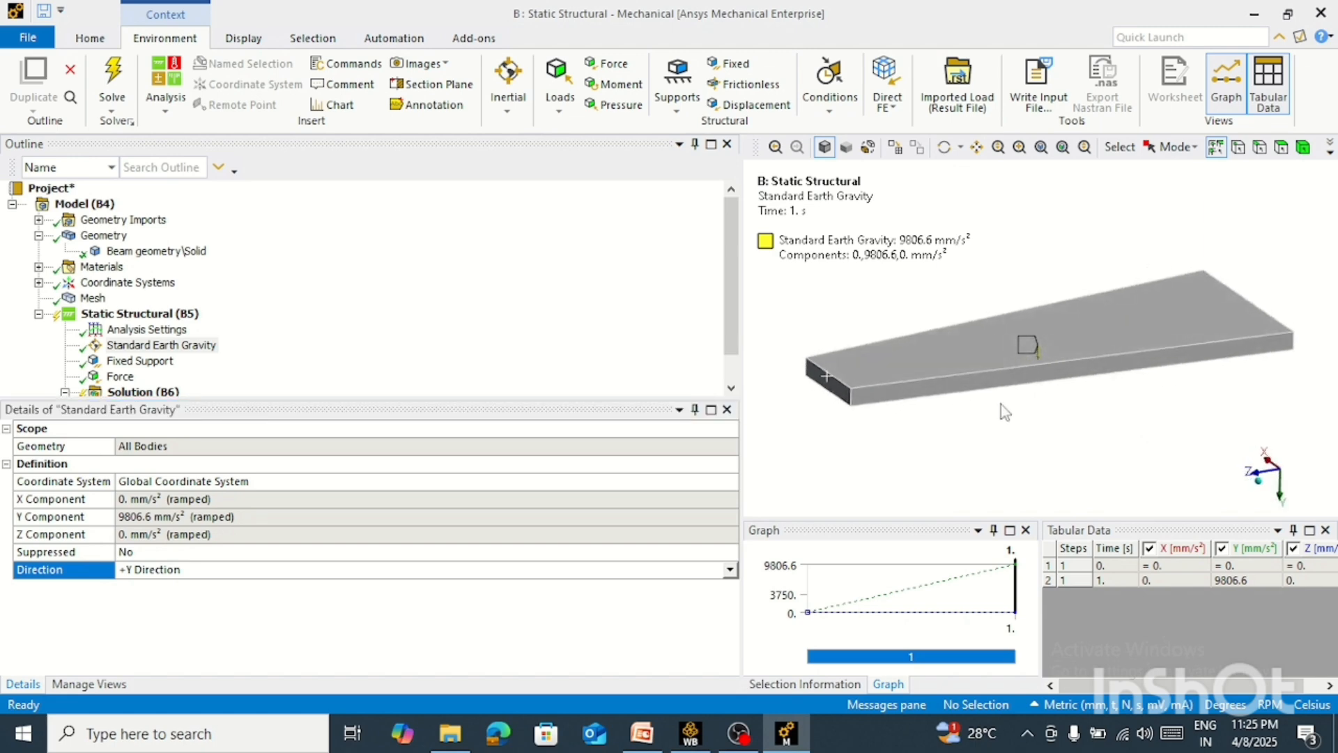
Display all supports and loads of the Static Structural analysis together and inspect their placement on the beam
left_click(168, 315)
middle_click_drag(1219, 349, 891, 318)
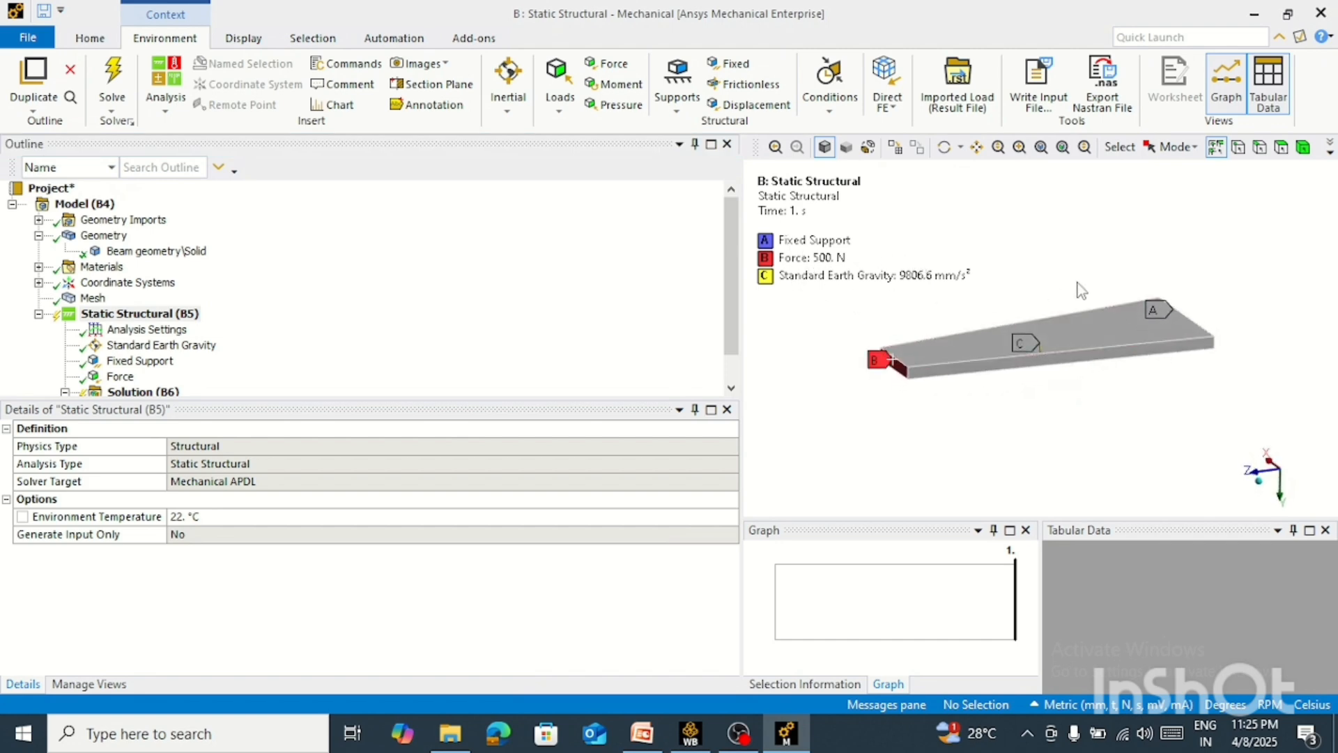
right_click_drag(1264, 237, 809, 446)
mouse_move(993, 369)
middle_mouse_down()
mouse_move(992, 389)
mouse_move(1011, 388)
middle_mouse_up()
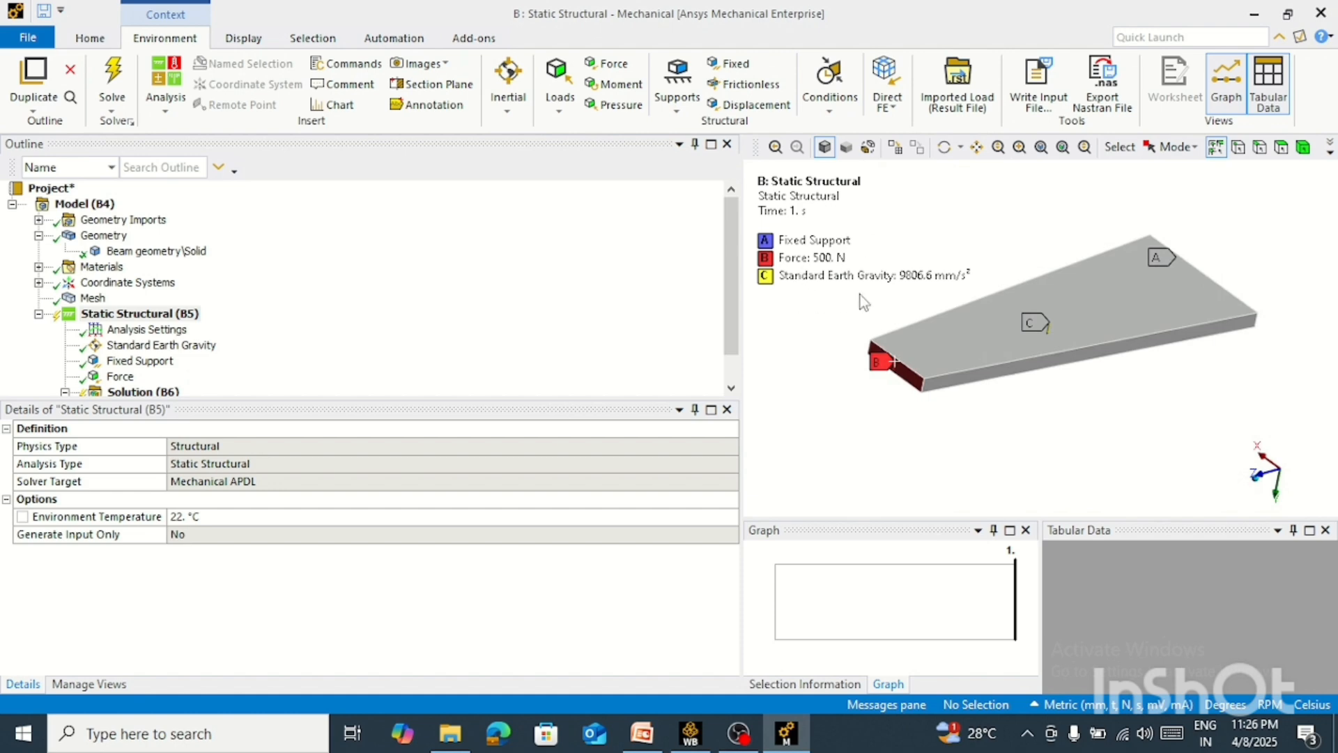
right_click_drag(1280, 188, 783, 422)
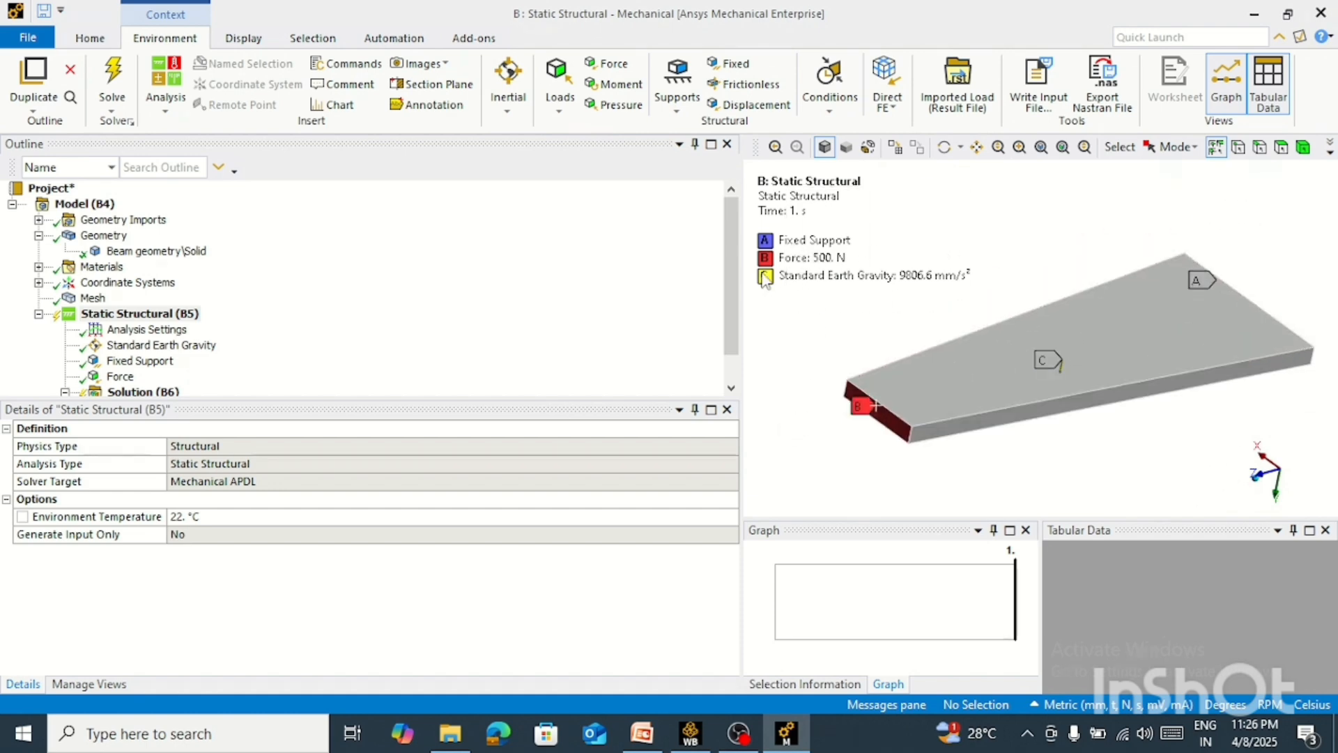
scroll(159, 328, "down", 1)
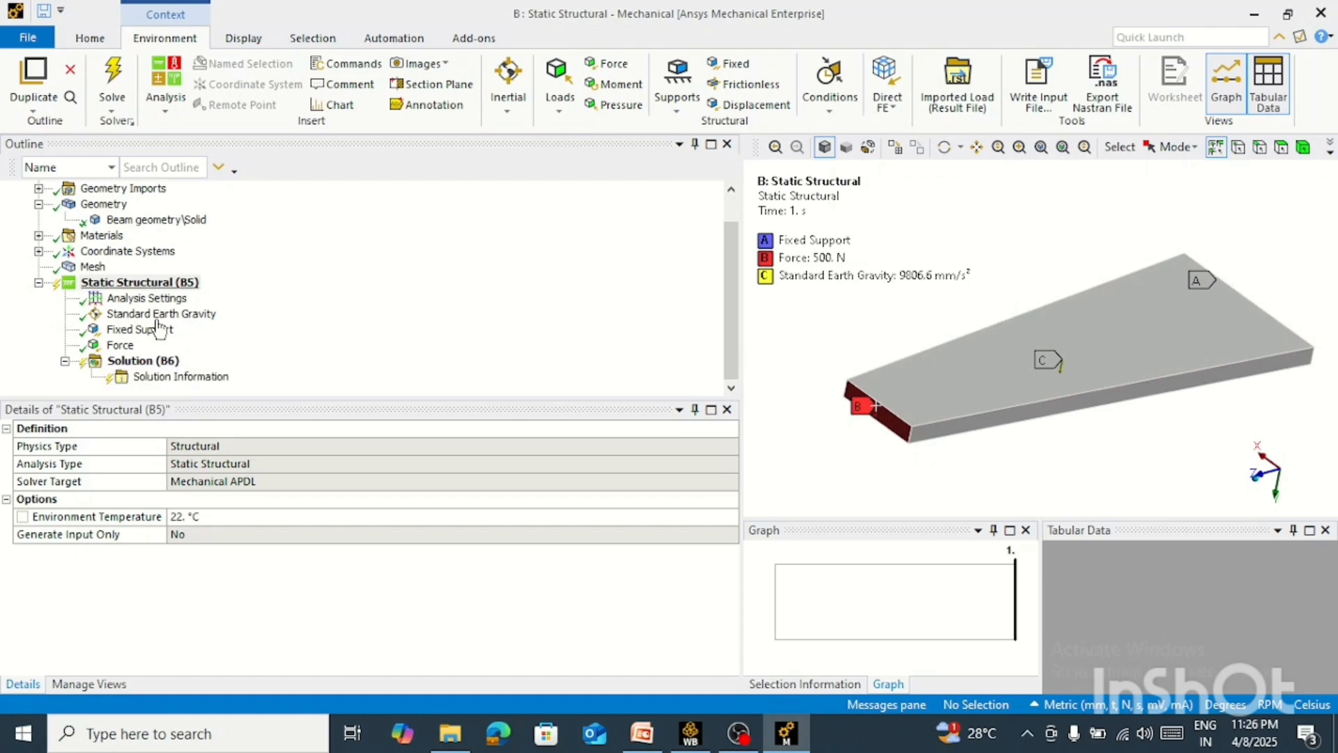
Insert a Total Deformation result under the Solution of the Static Structural analysis
left_click(160, 299)
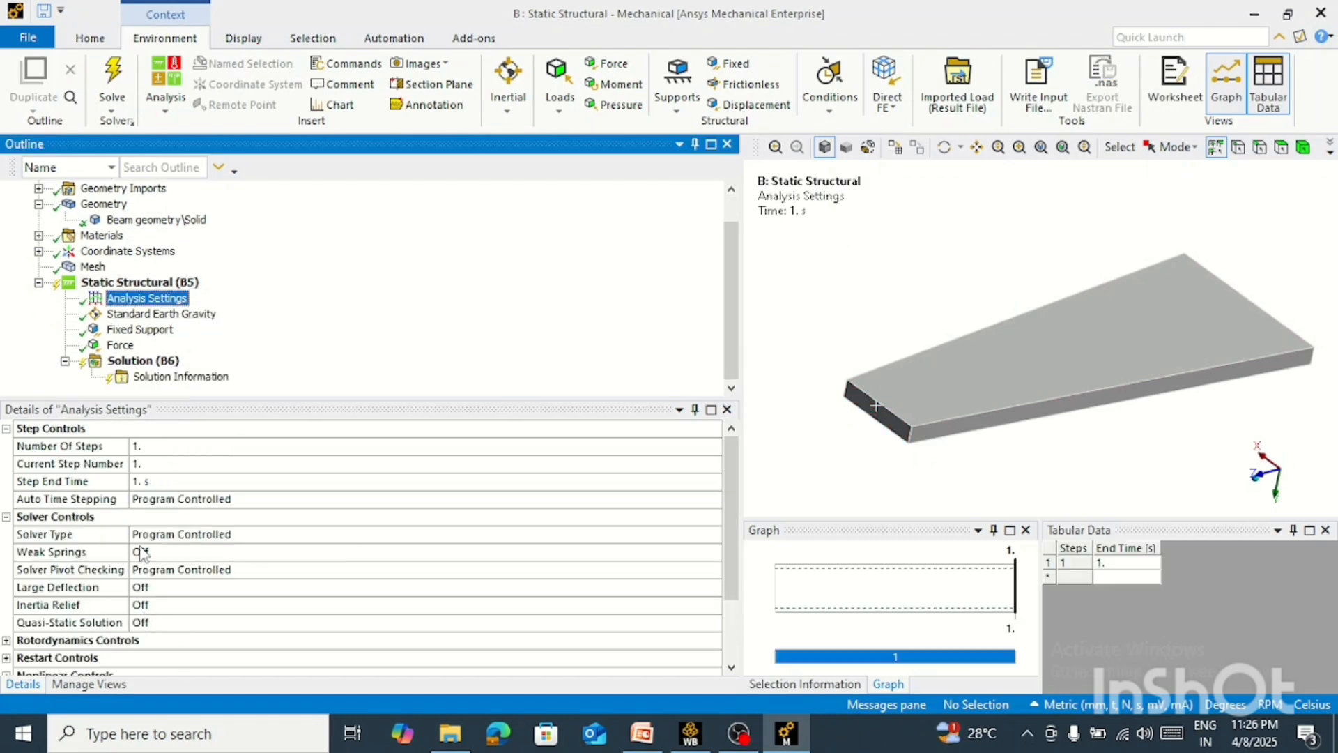
left_click(147, 361)
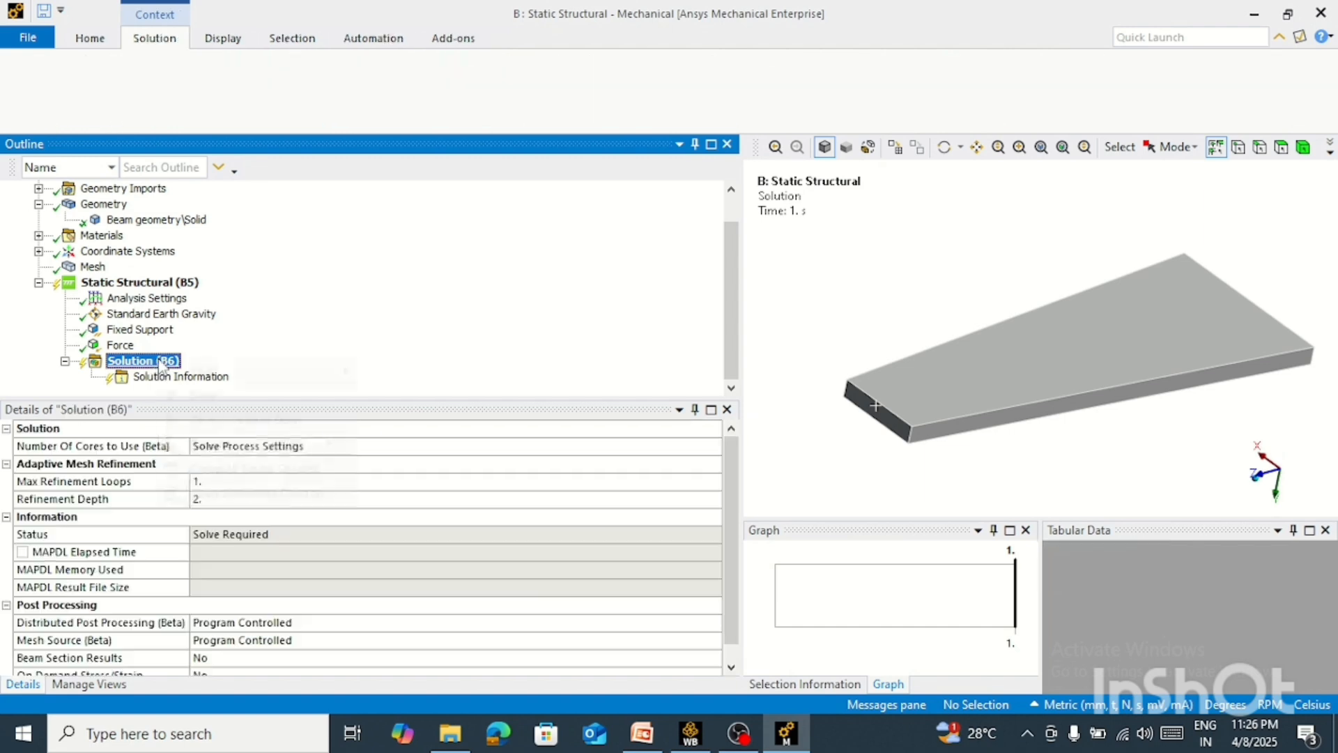
right_click(159, 360)
mouse_move(258, 380)
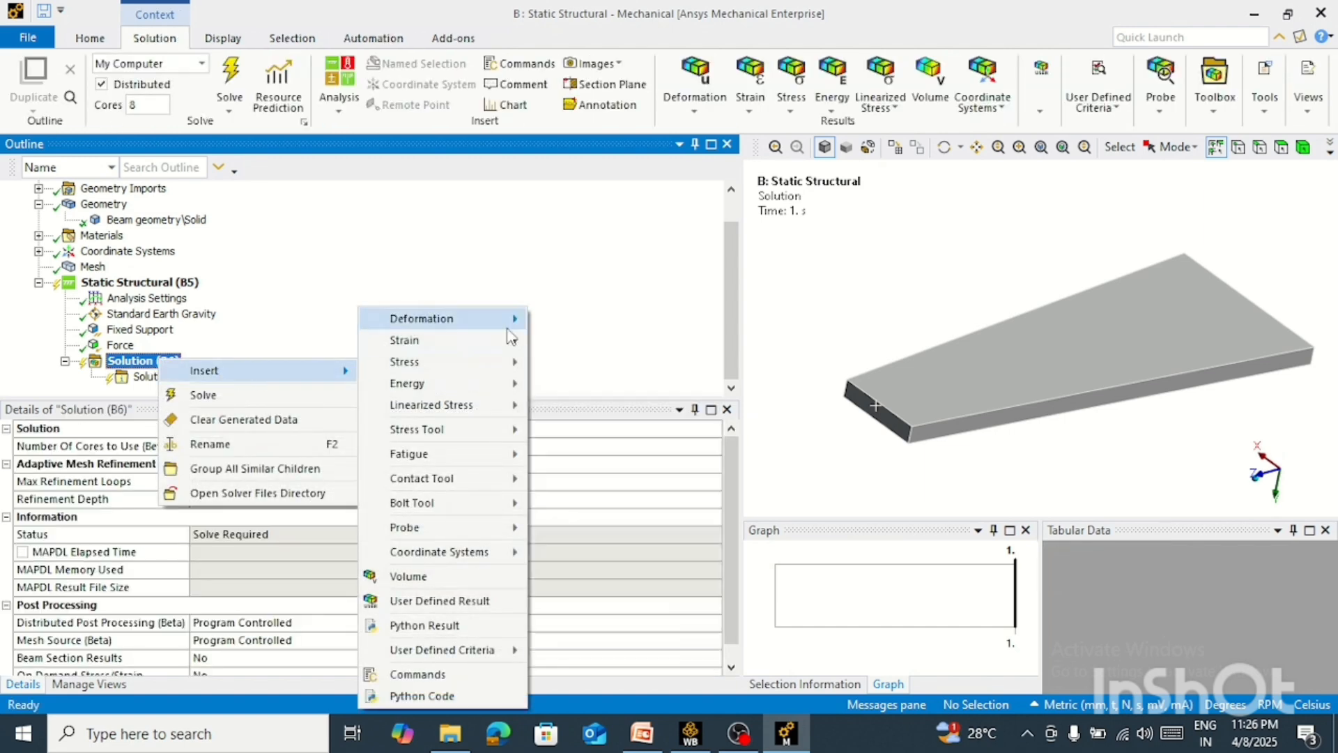
mouse_move(453, 318)
left_click(571, 320)
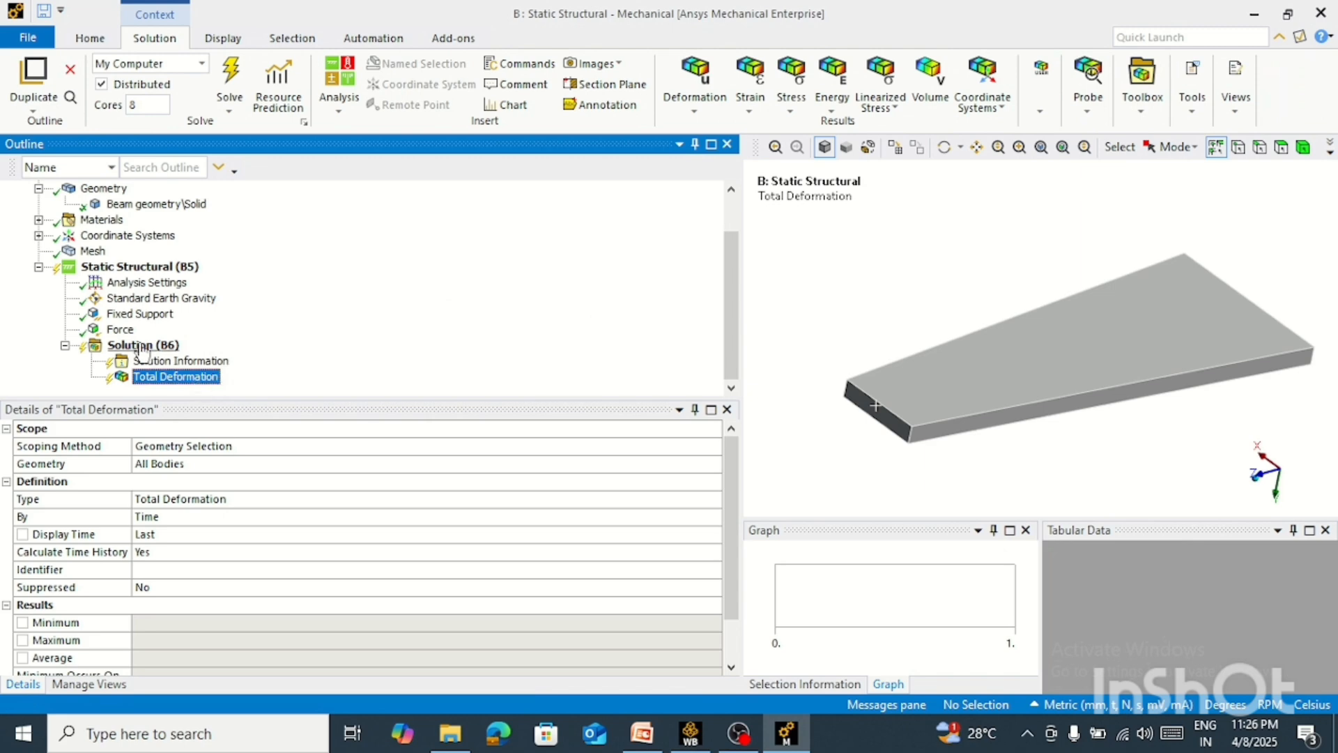
Insert an Equivalent (von-Mises) Stress result under the Solution
left_click(143, 347)
right_click(143, 349)
mouse_move(209, 355)
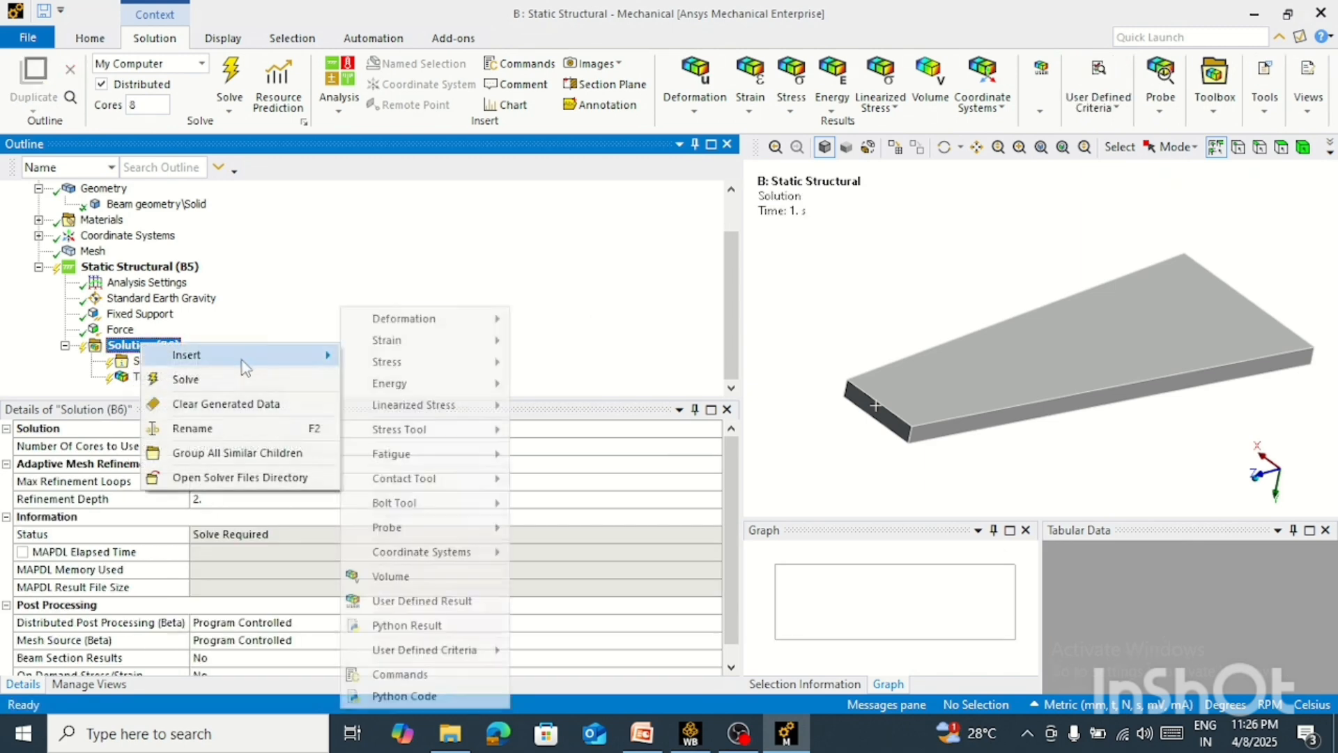
mouse_move(460, 363)
left_click(583, 362)
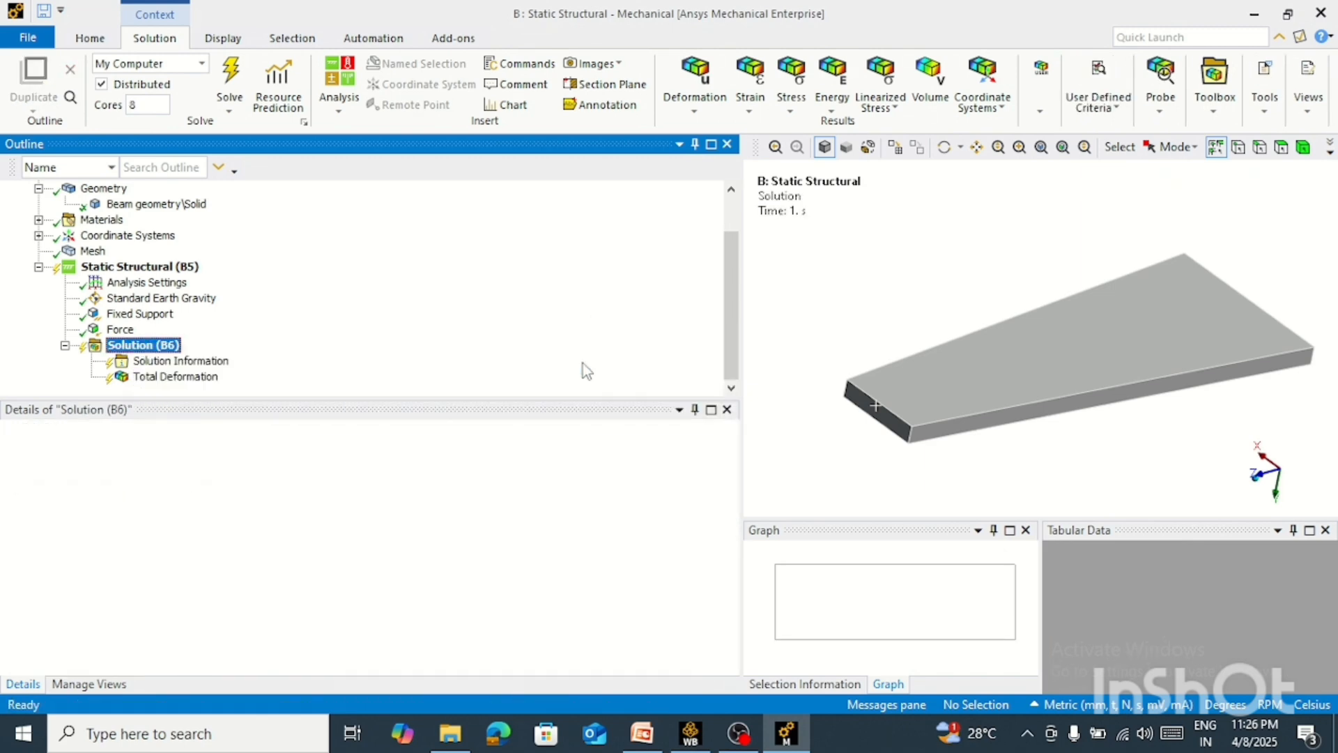
Solve the static structural analysis for the inserted deformation and stress results
left_click(171, 330)
right_click(173, 333)
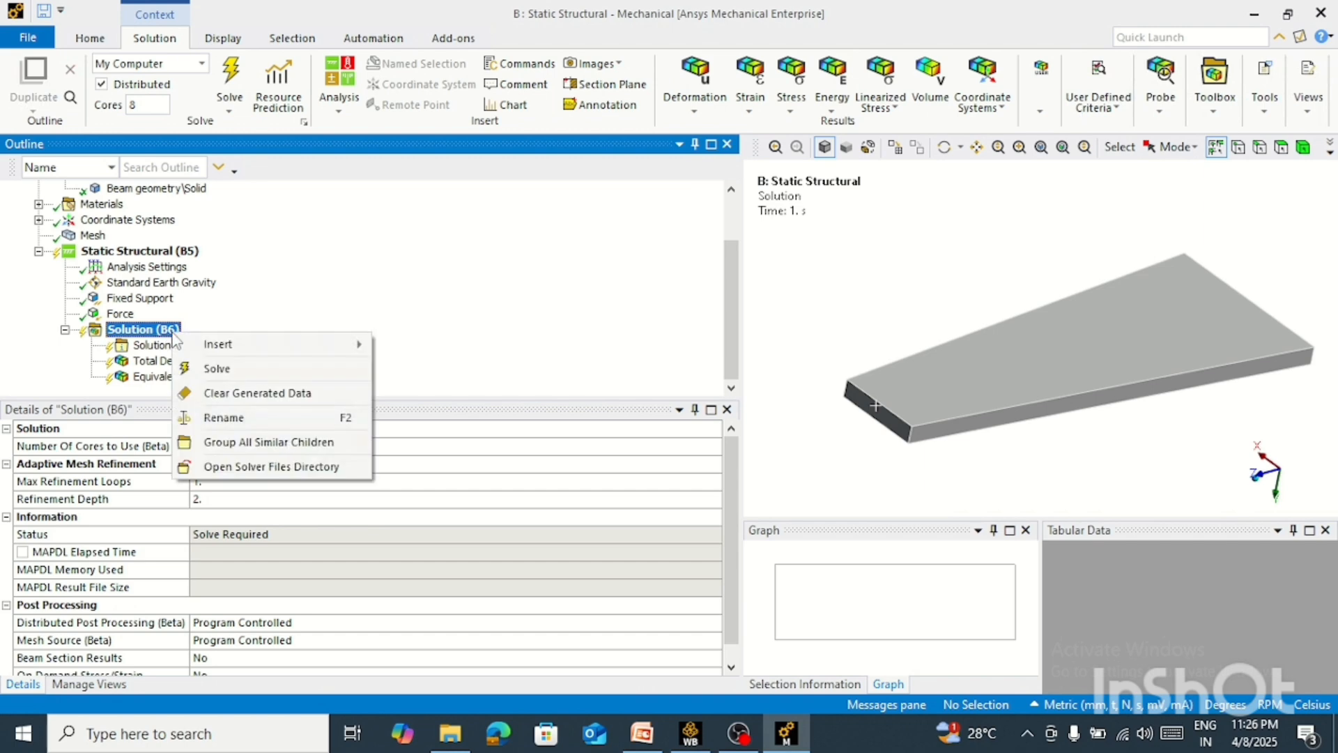
left_click(232, 363)
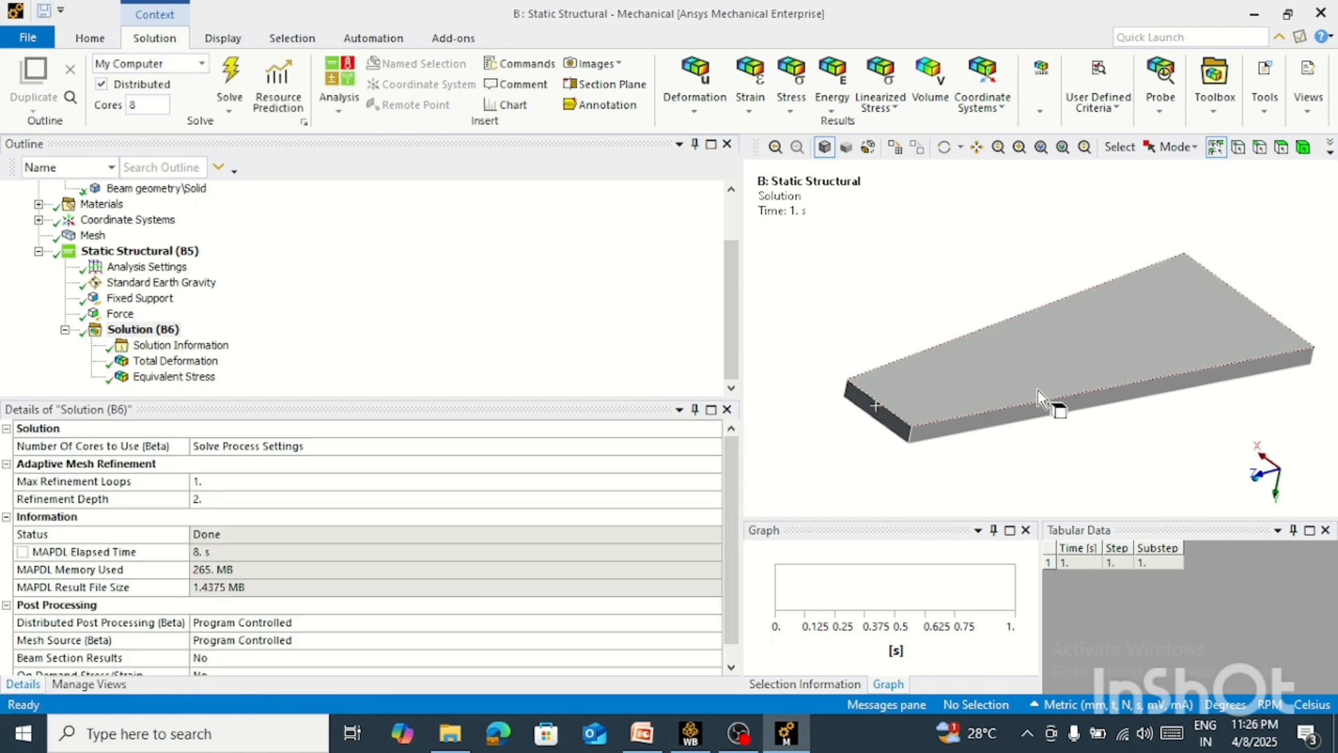
Display the Total Deformation result and examine the beam's bending in a side view along the X axis
mouse_move(1055, 407)
middle_mouse_down()
mouse_move(1246, 349)
mouse_move(1317, 367)
middle_mouse_up()
left_click(1276, 466)
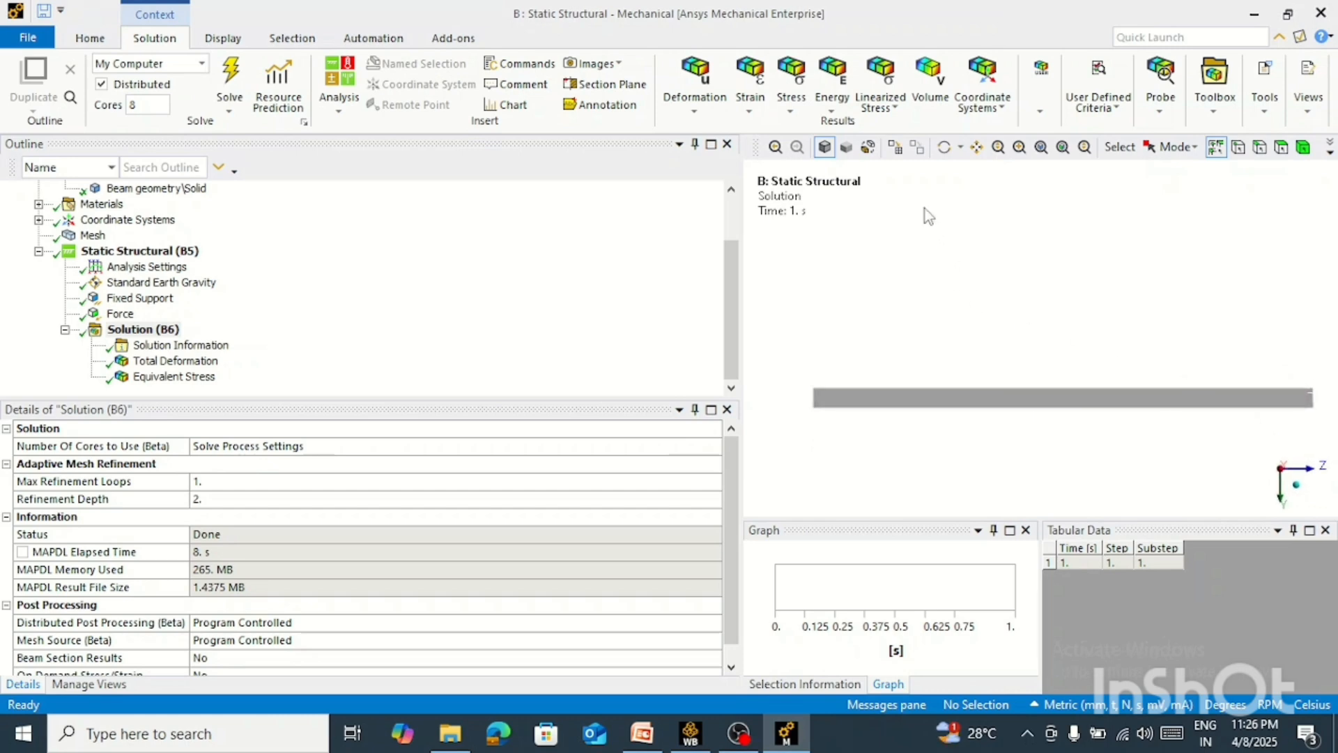
left_click(174, 361)
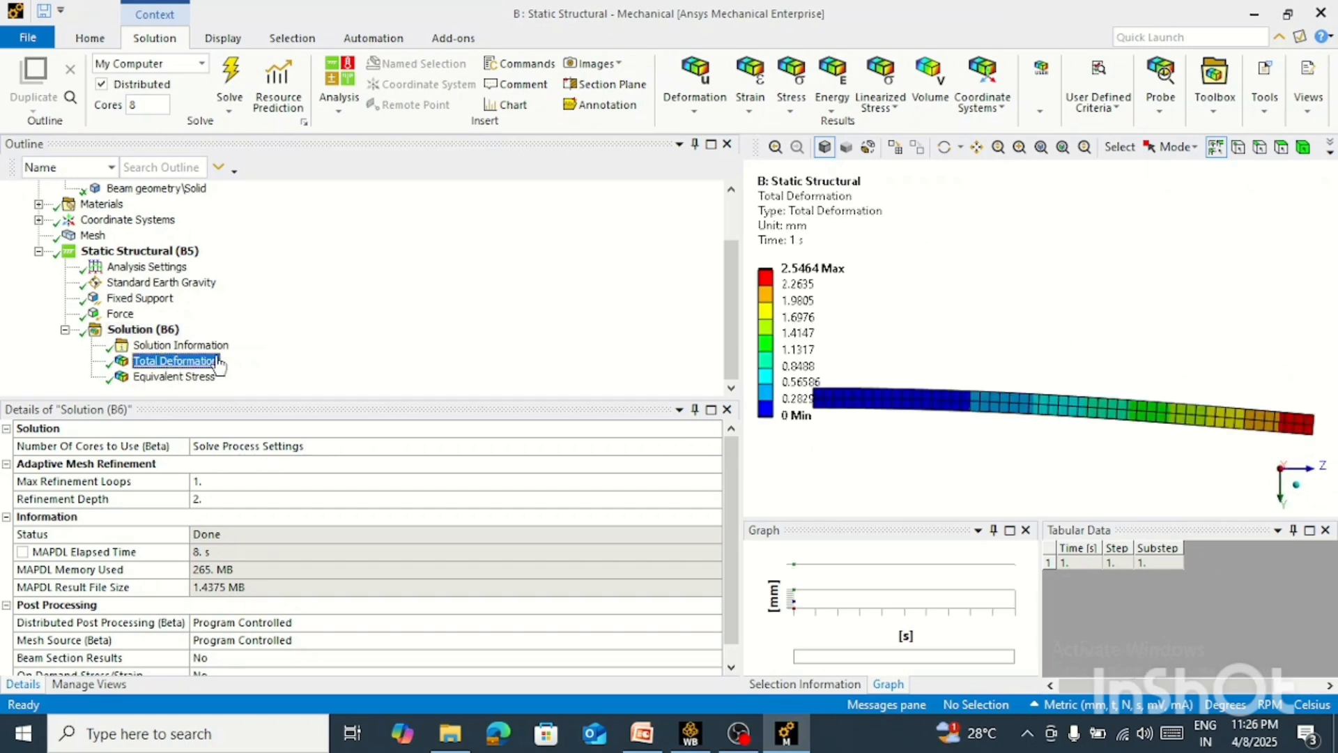
scroll(1088, 292, "down", 2)
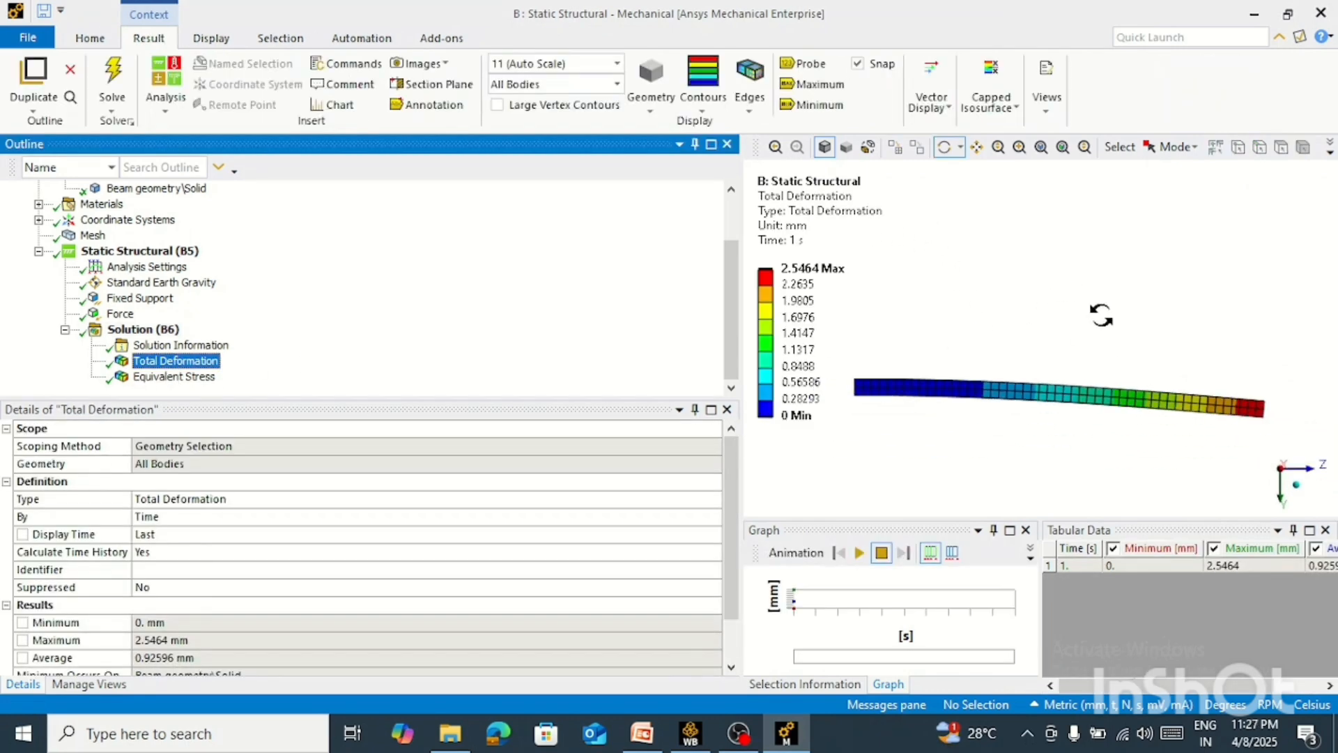
right_click_drag(1299, 311, 818, 463)
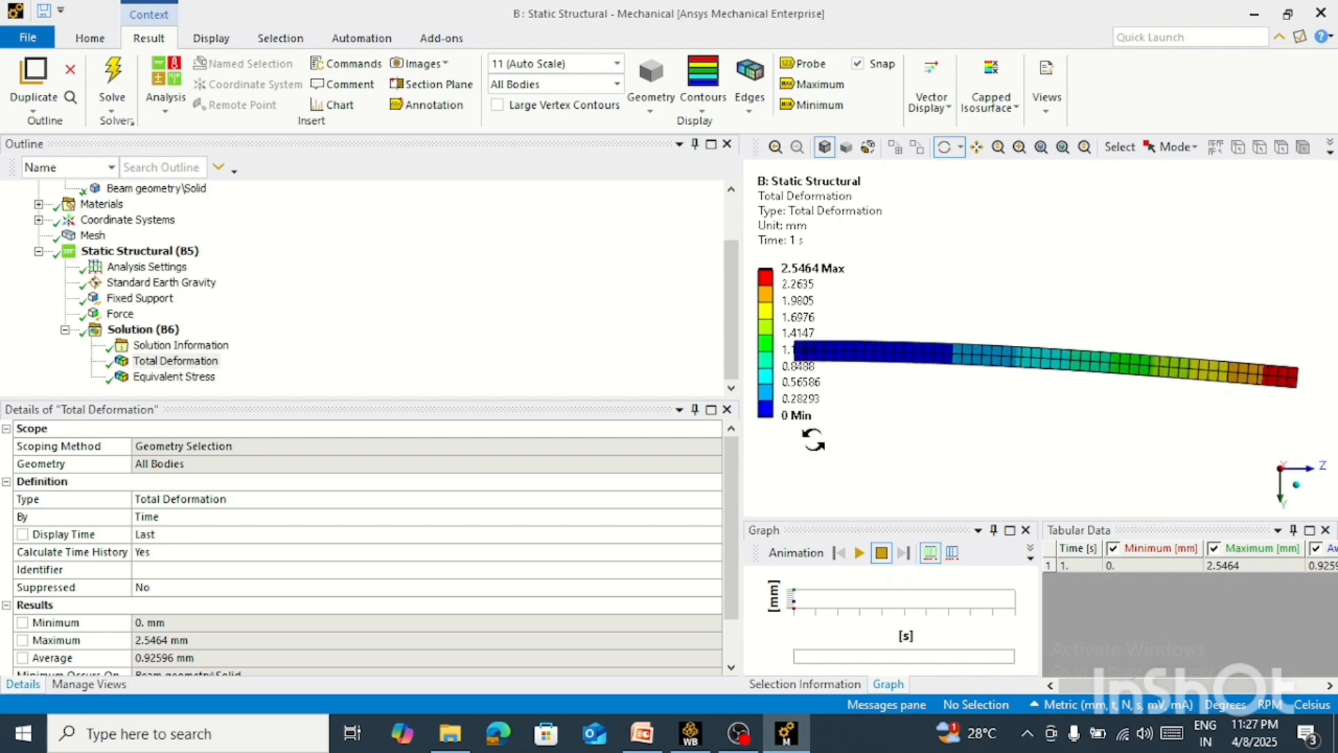
scroll(1147, 353, "down", 2)
right_click_drag(1288, 284, 817, 436)
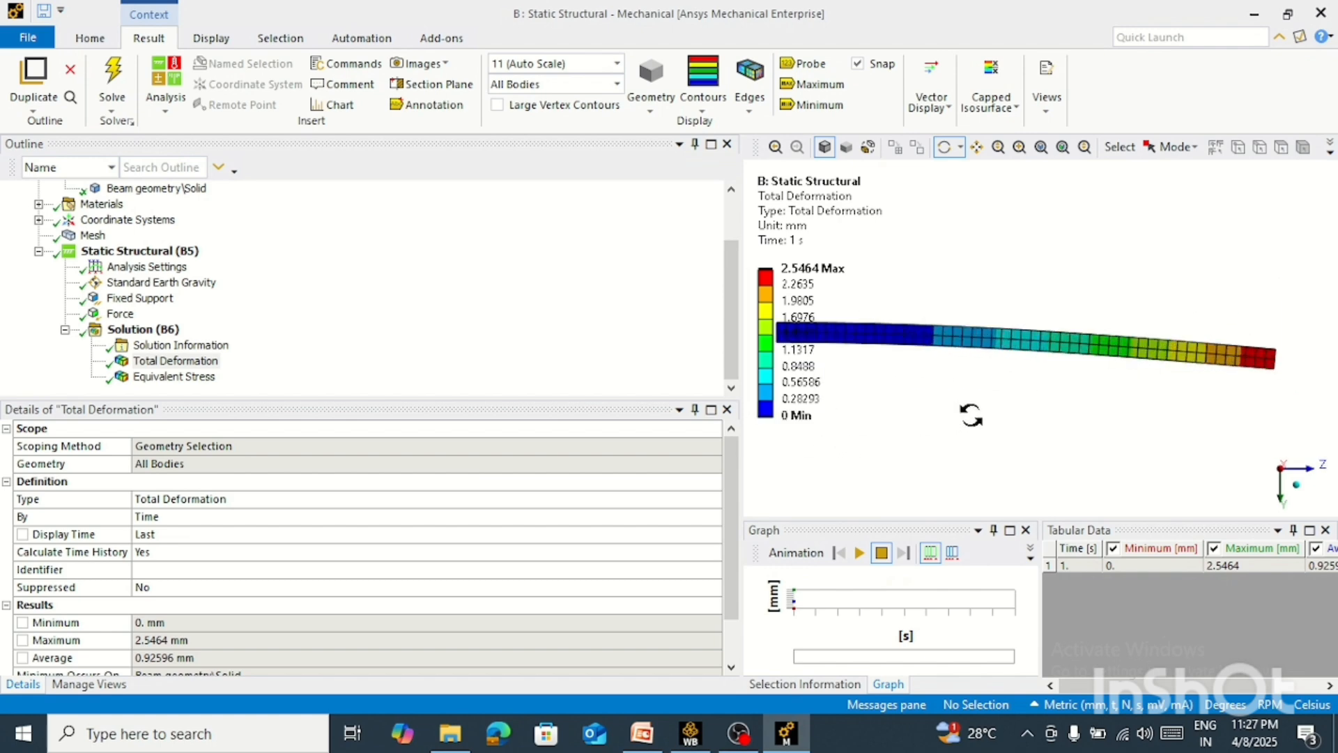
Play the animation of the beam's Total Deformation result and stop it after watching the bending
left_click_drag(971, 416, 1038, 403)
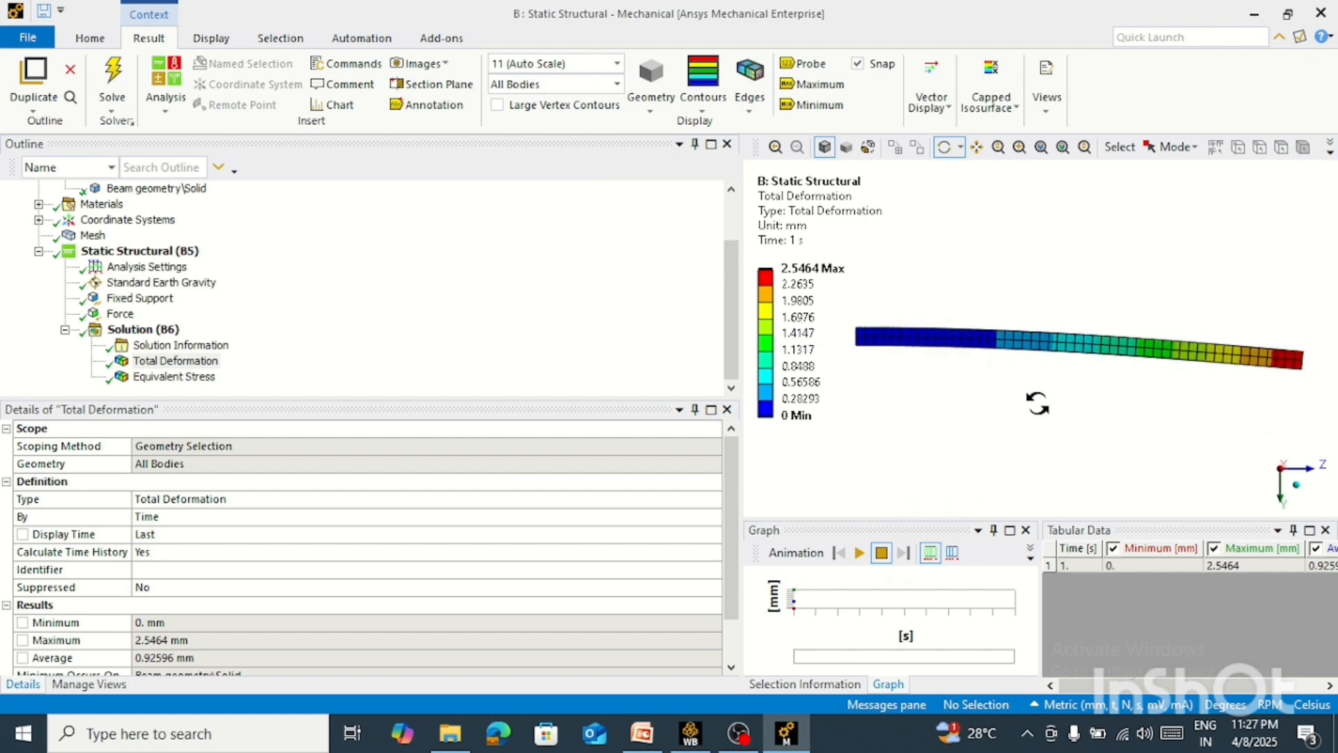
middle_click_drag(1074, 391, 1055, 386, "ctrl")
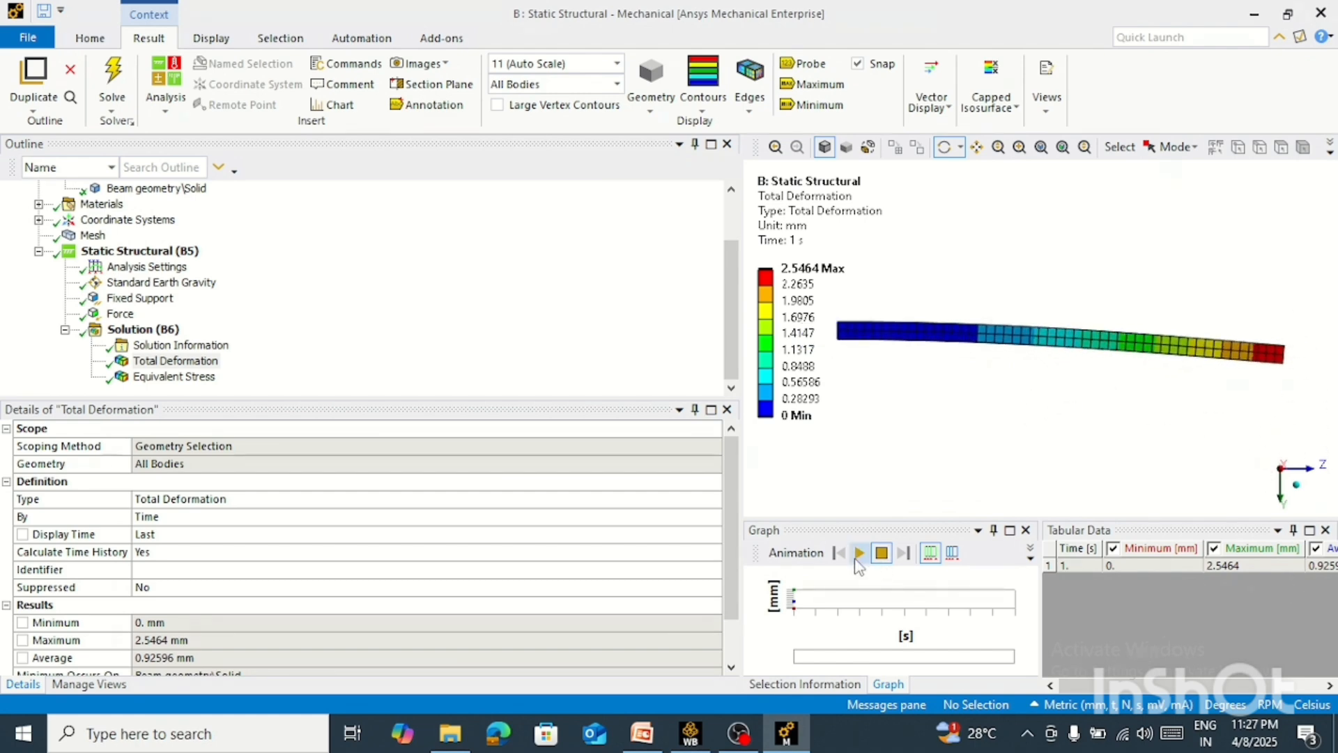
left_click(859, 553)
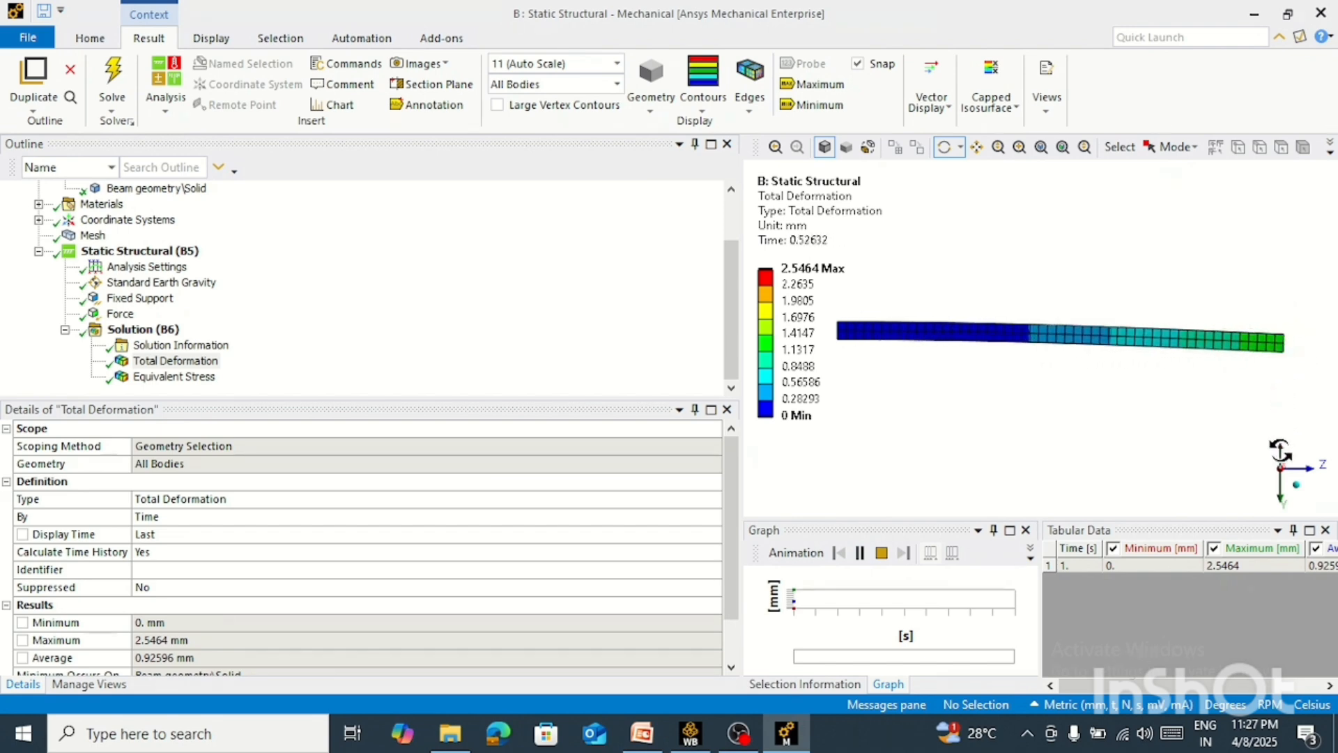
left_click(882, 553)
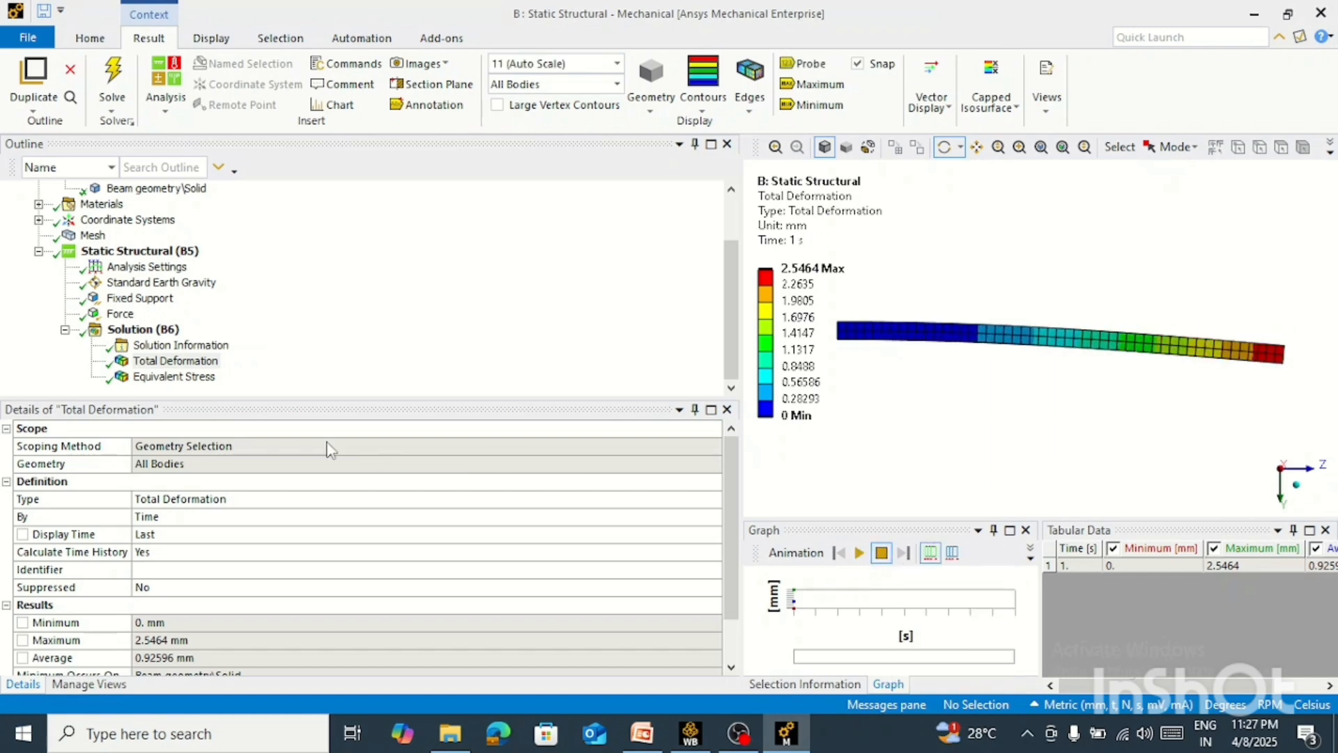
Display the Equivalent Stress result without mesh edges and examine the stress contours at the beam's wide fixed end
left_click(176, 382)
left_click_drag(1089, 321, 1072, 447)
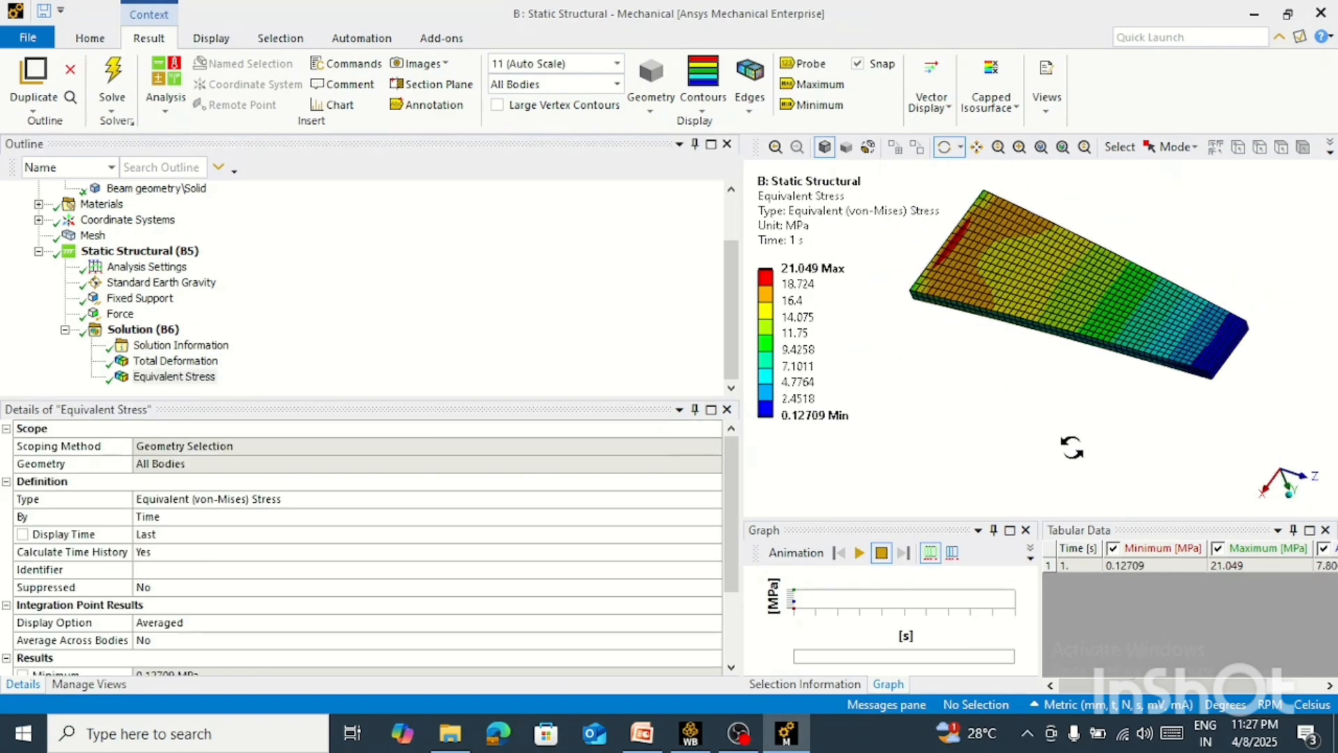
left_click(749, 111)
left_click(761, 126)
left_click_drag(1015, 353, 1093, 365)
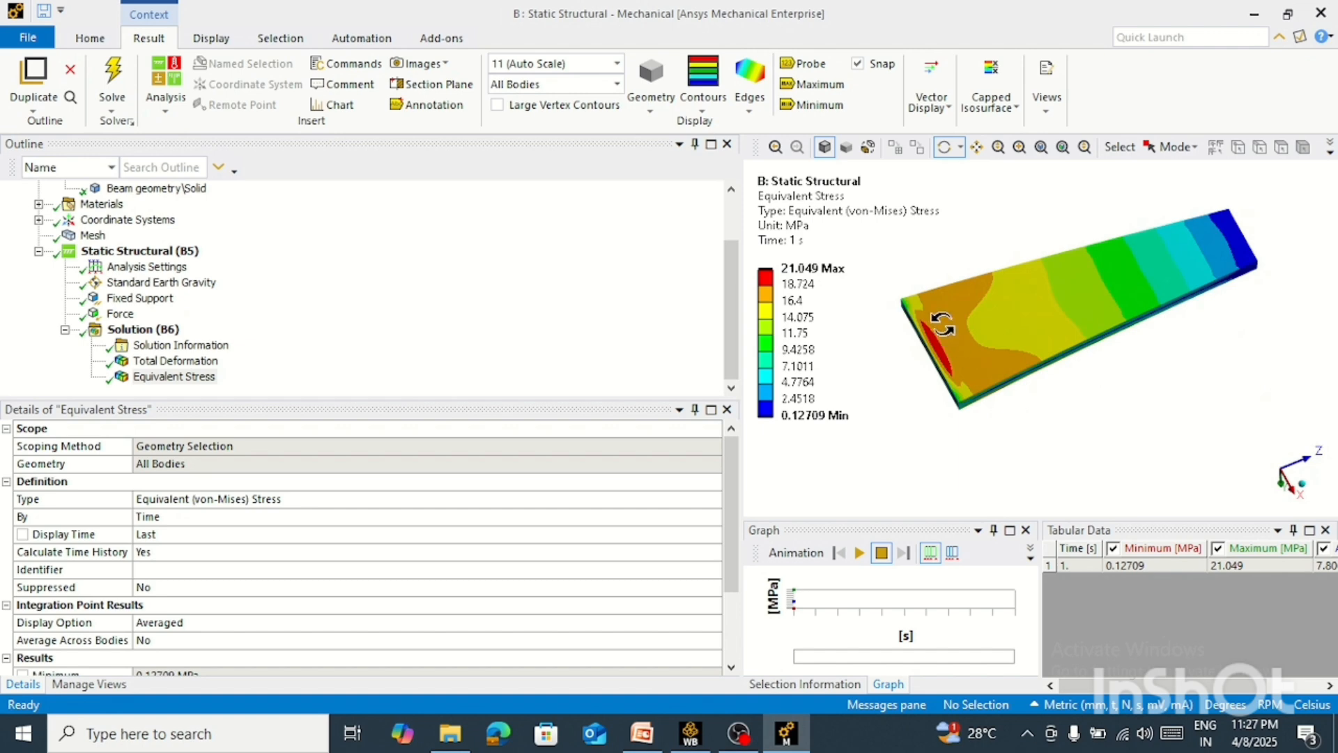
right_click_drag(961, 317, 963, 314)
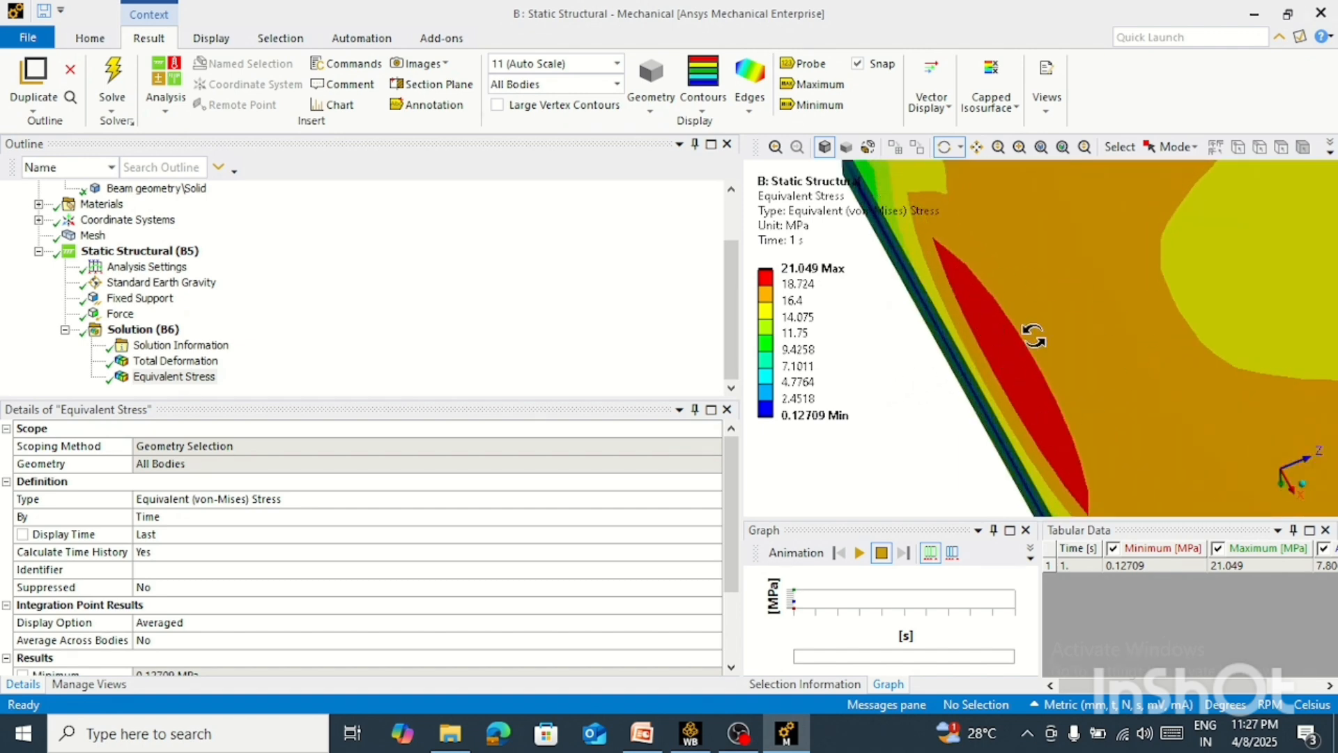
scroll(1034, 336, "down", 5)
left_click_drag(1036, 337, 1118, 361)
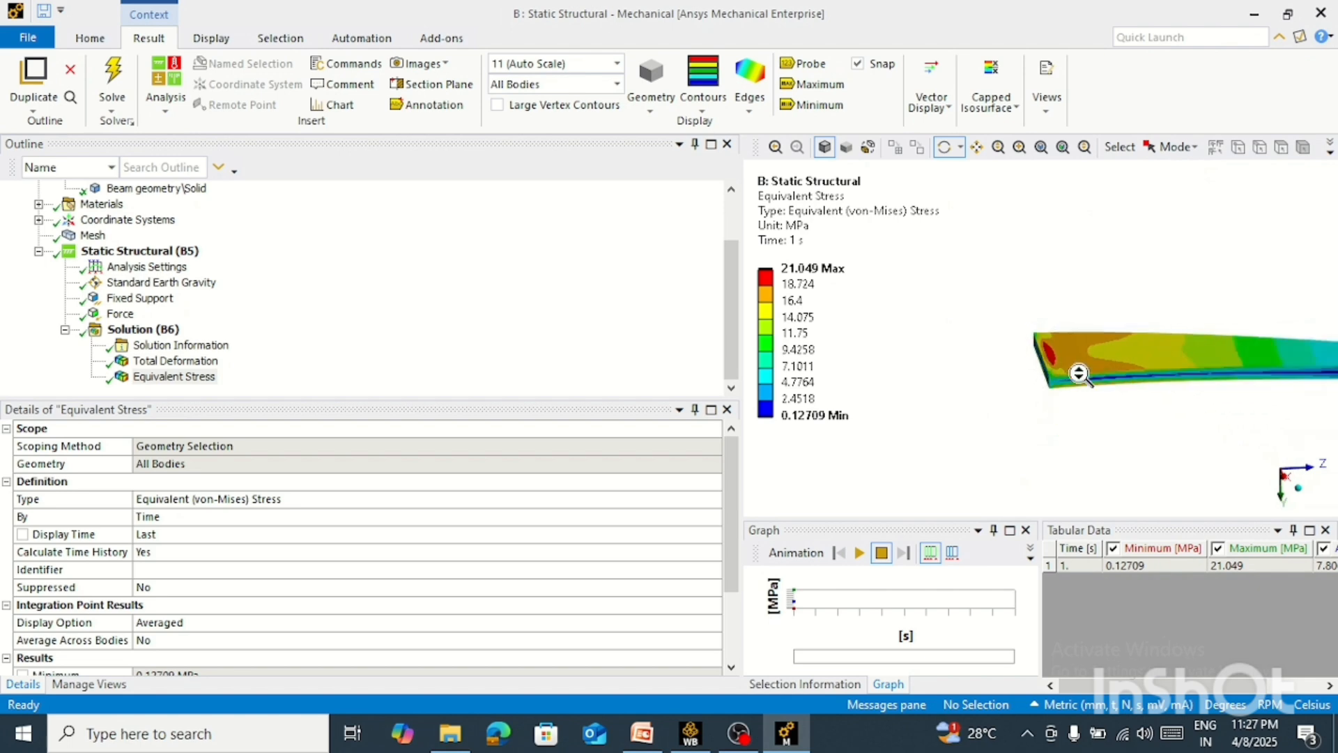